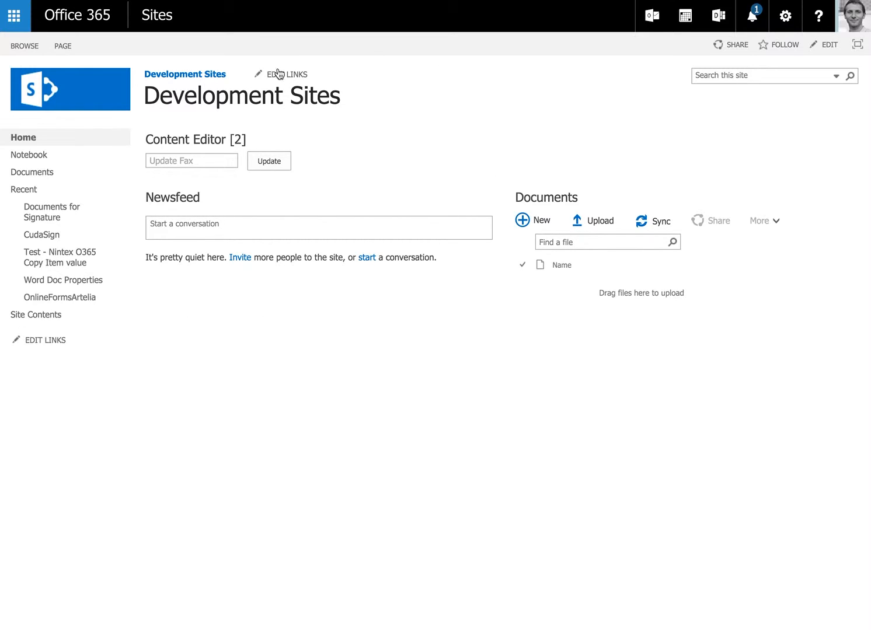
pyautogui.moveTo(161, 98); pyautogui.dragTo(432, 102)
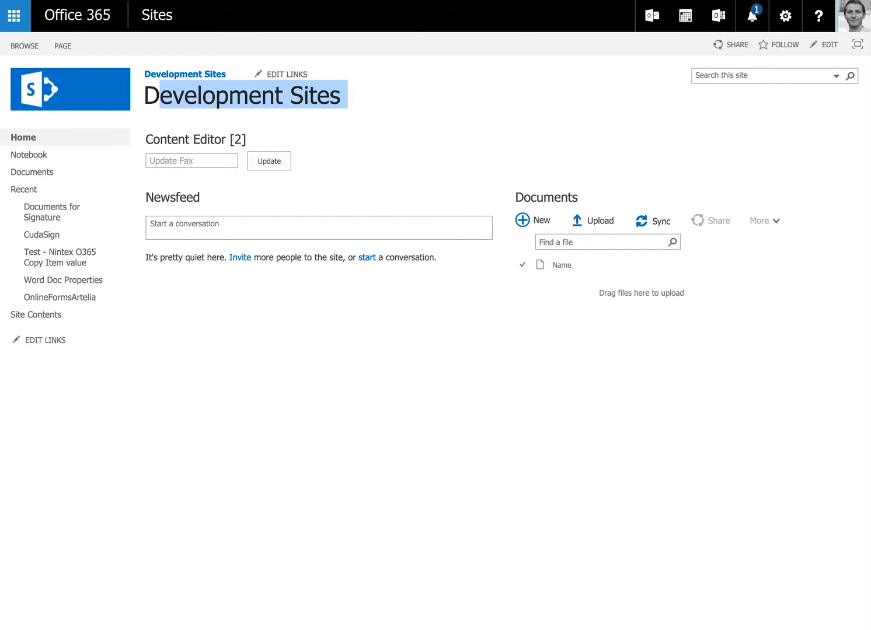
pyautogui.click(178, 334)
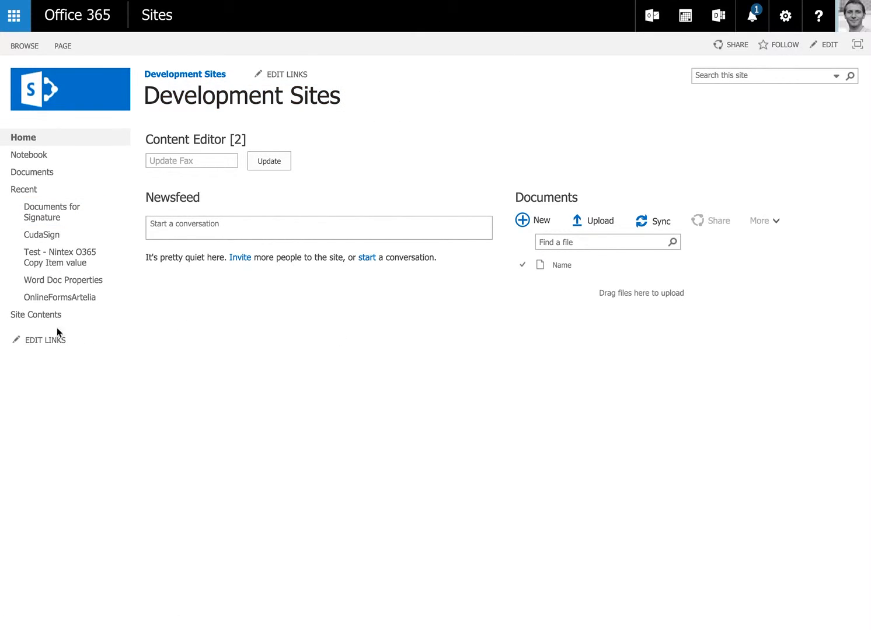
# Add a custom list app named Holiday to the Development Sites site and open the new list
pyautogui.click(26, 315)
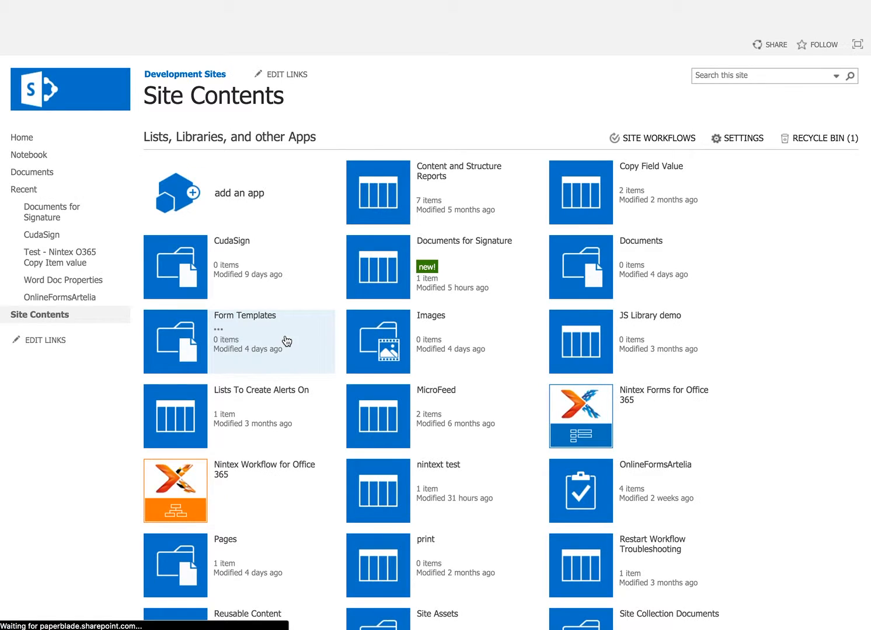
pyautogui.click(240, 194)
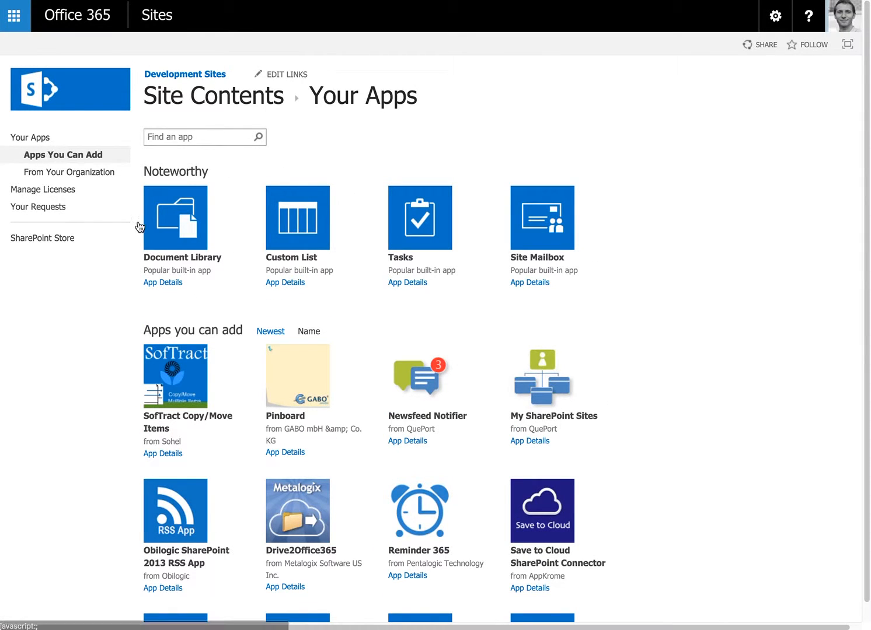
pyautogui.click(305, 253)
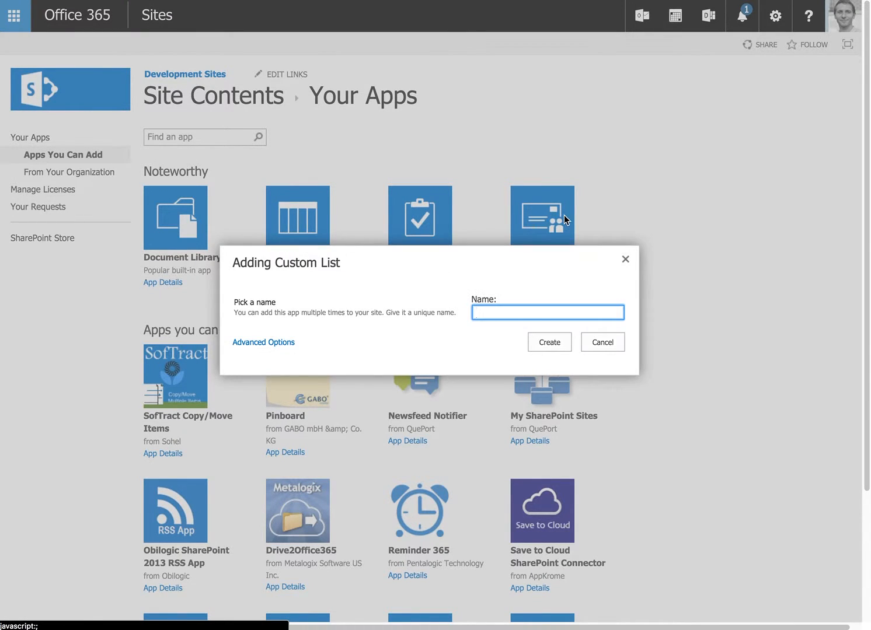
pyautogui.write('Holiday')
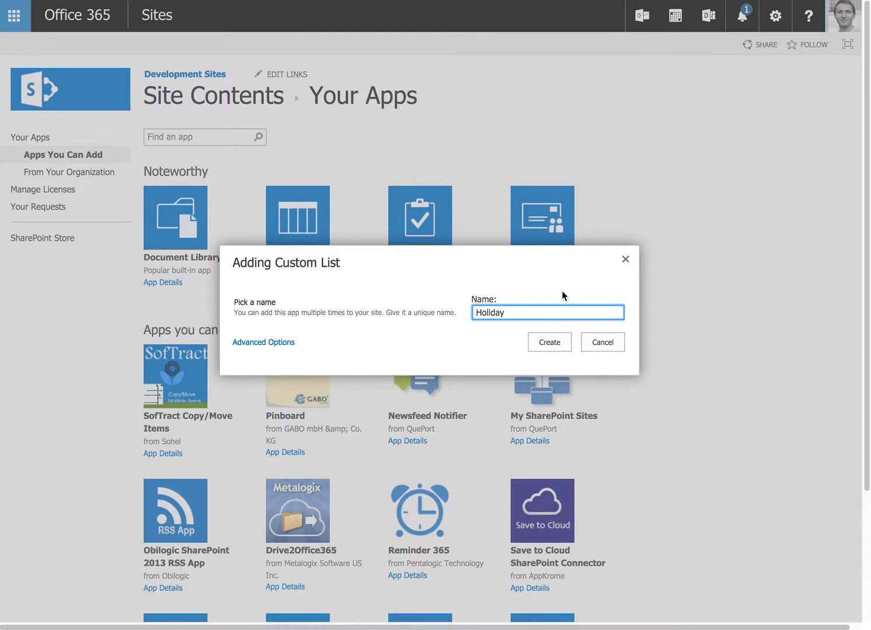
pyautogui.click(550, 343)
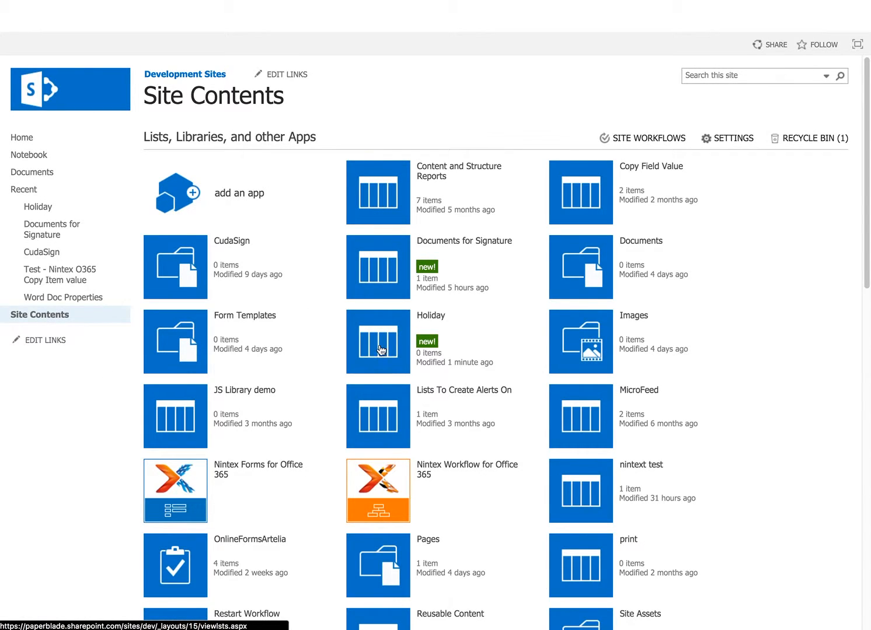
pyautogui.click(379, 351)
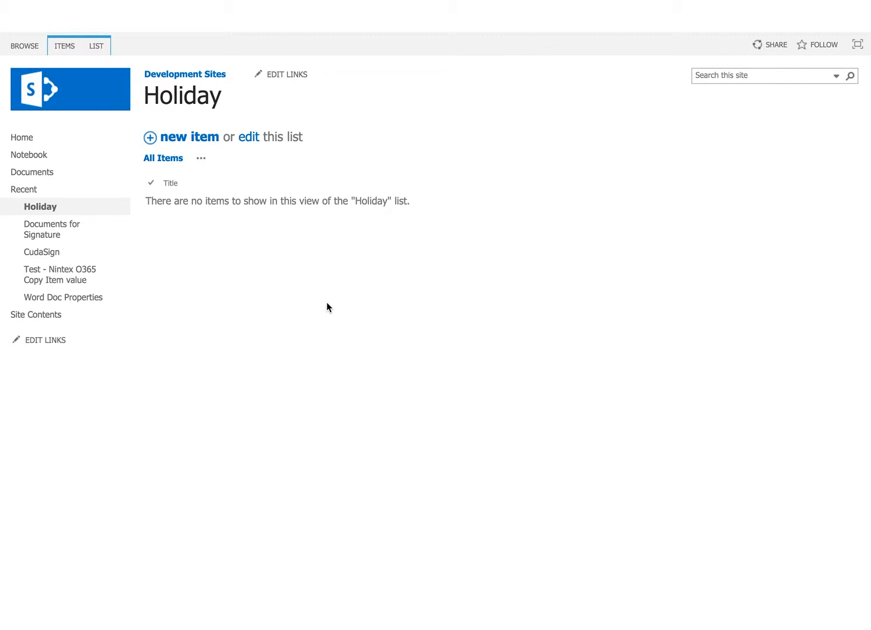
# Check the fields on the Holiday list's new item form and close it without saving
pyautogui.click(181, 141)
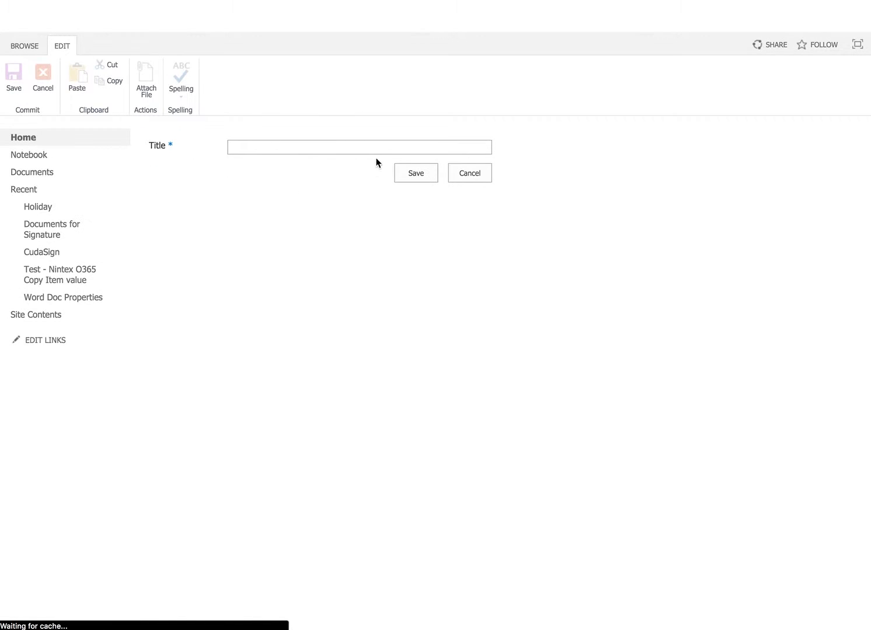
pyautogui.click(474, 178)
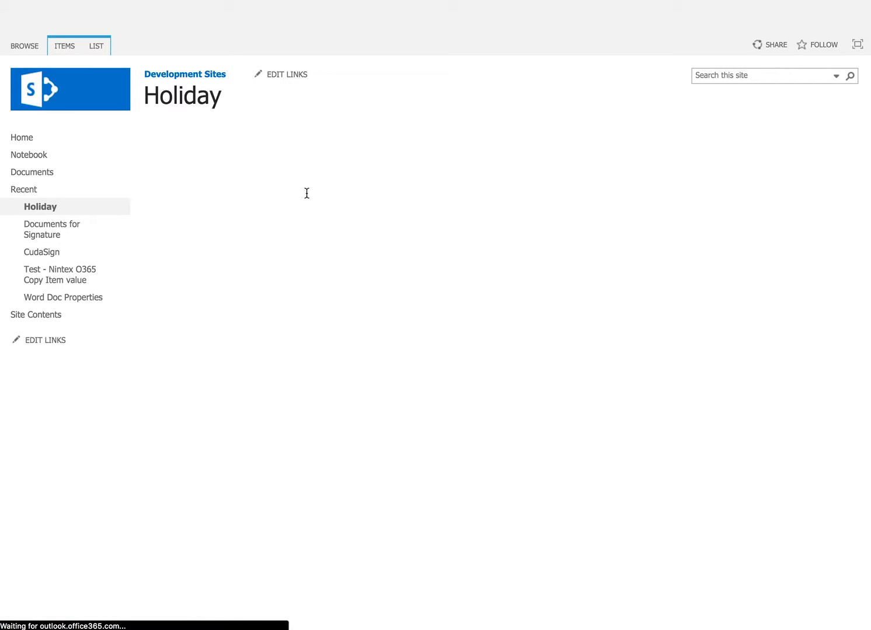
pyautogui.click(151, 140)
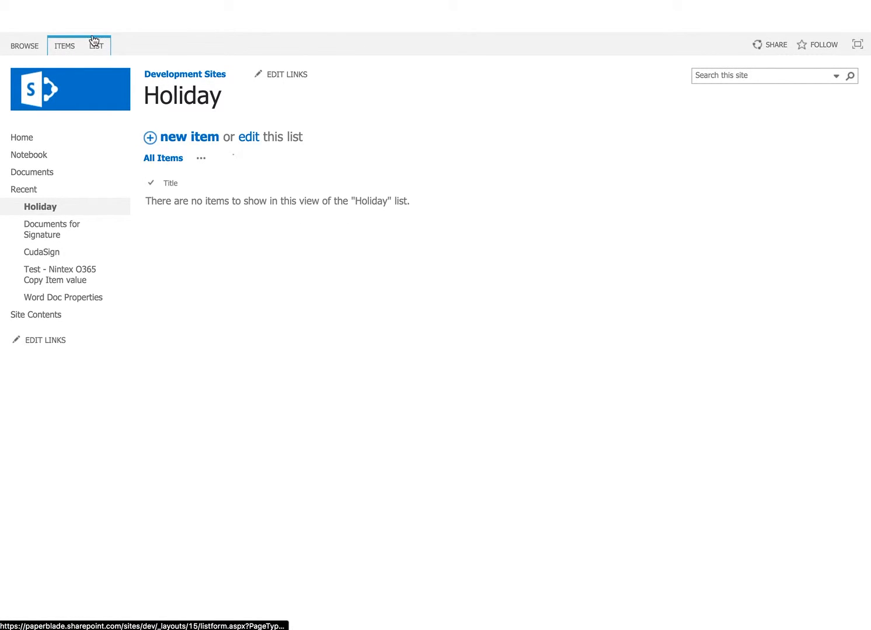
# Create a required Date and Time column named From in the Holiday list
pyautogui.click(97, 47)
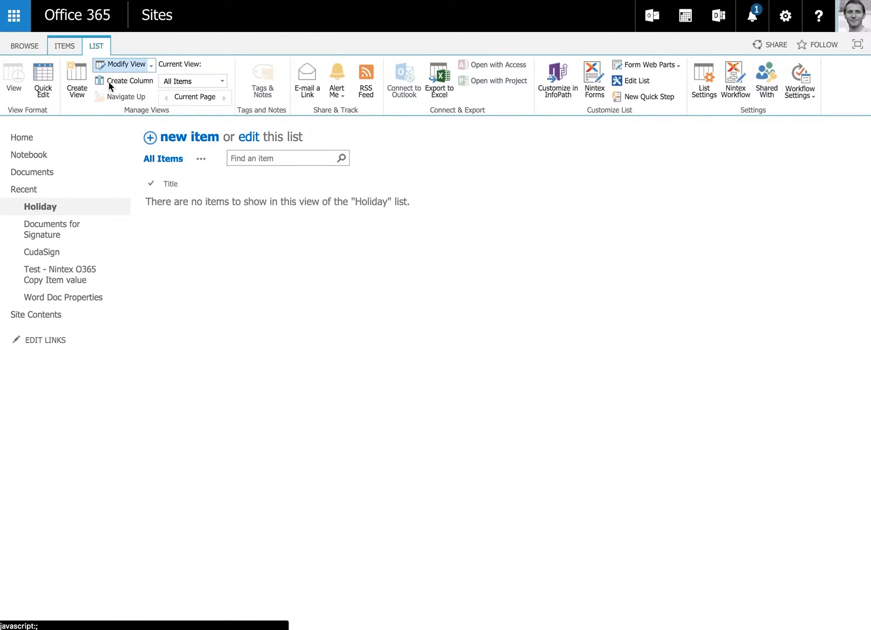
pyautogui.click(144, 83)
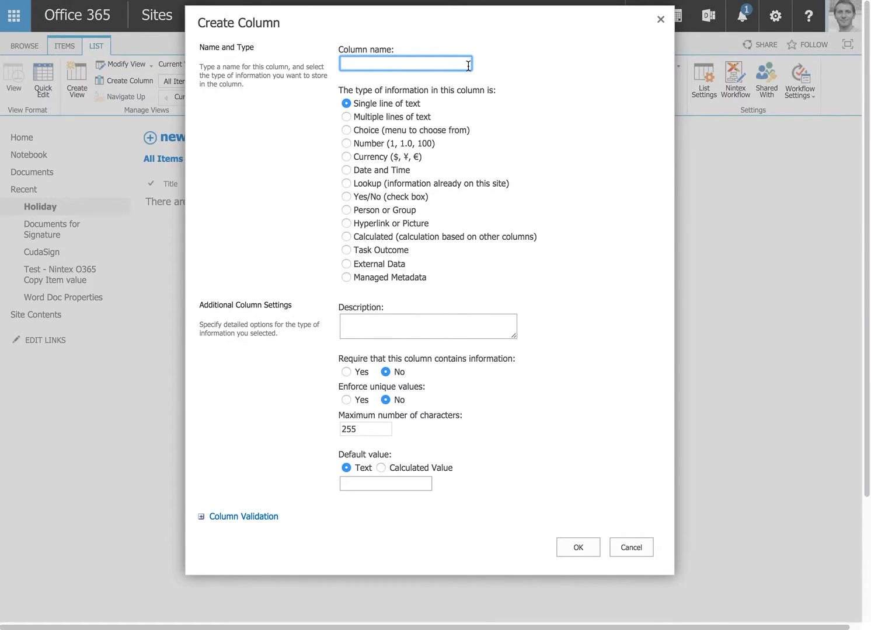
pyautogui.write('From')
pyautogui.click(367, 171)
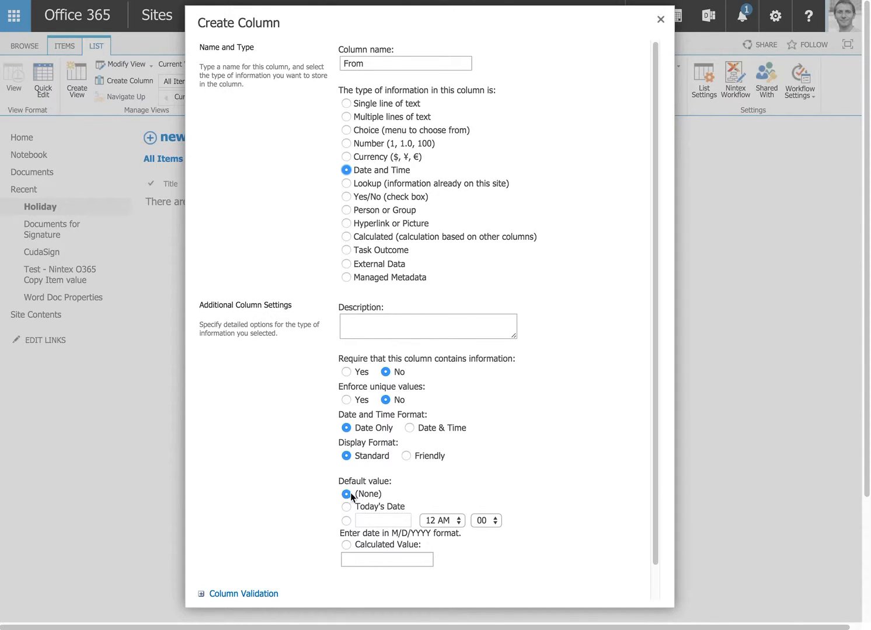
pyautogui.click(346, 374)
pyautogui.scroll(-1, 363, 376)
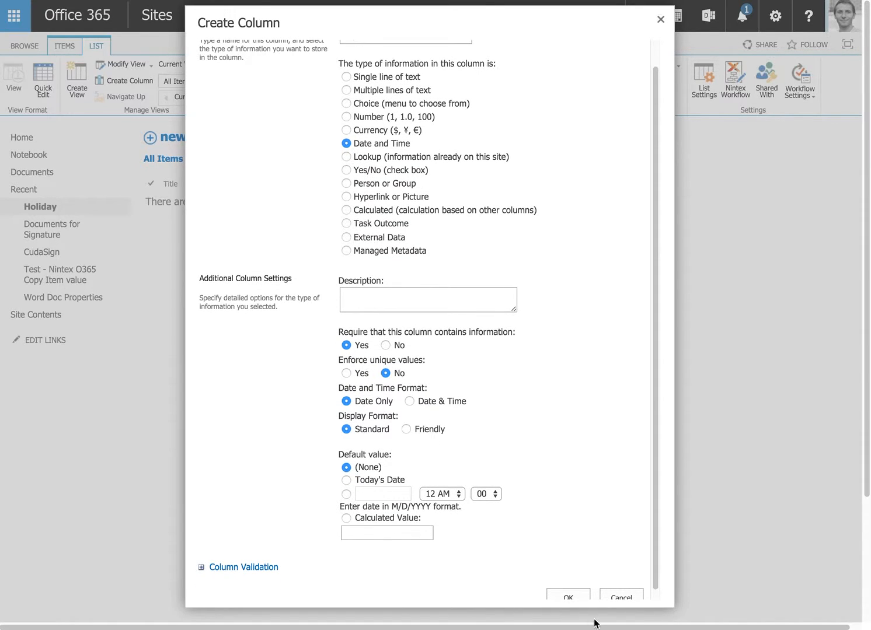
pyautogui.click(578, 595)
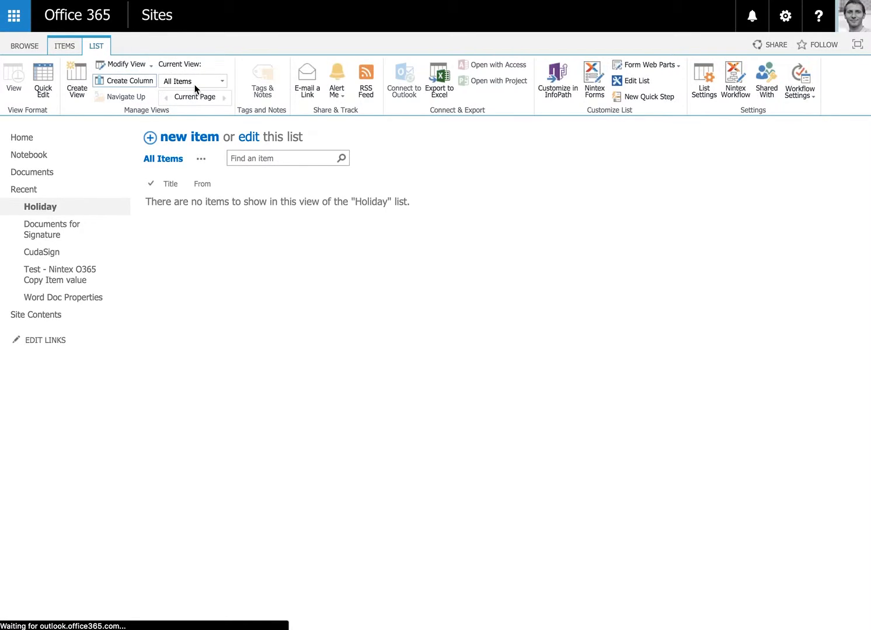
# Create a required Date and Time column named To in the Holiday list
pyautogui.click(142, 81)
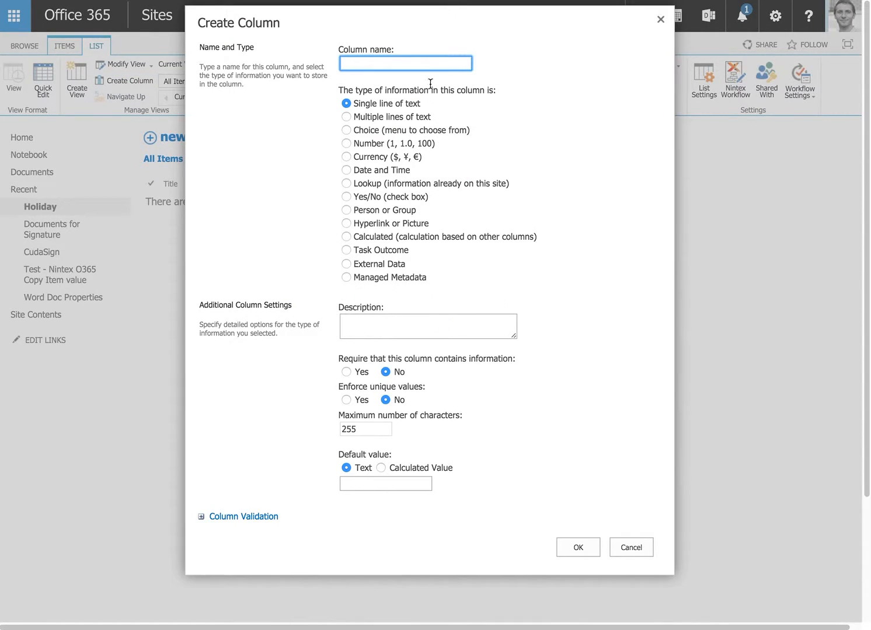
pyautogui.write('To')
pyautogui.click(369, 170)
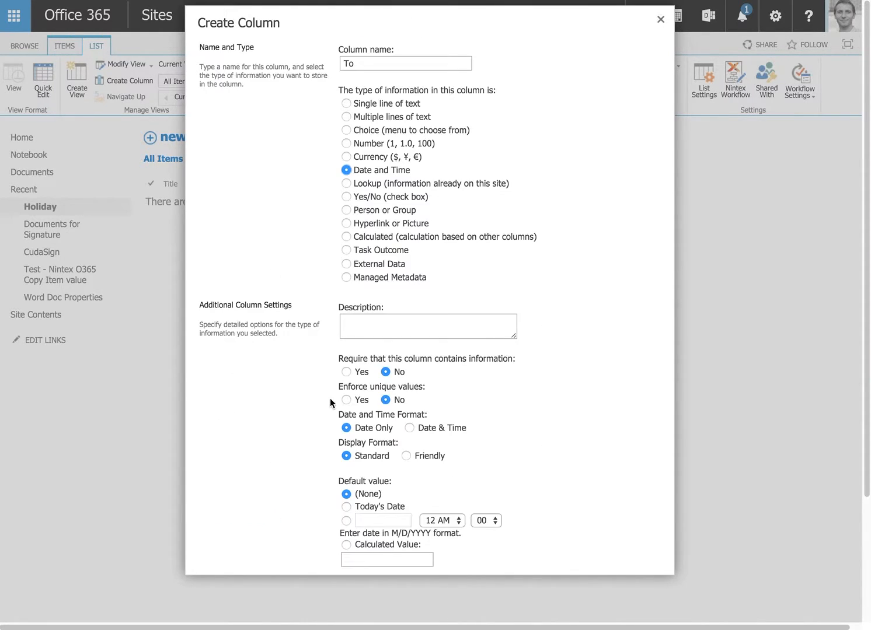
pyautogui.click(348, 373)
pyautogui.scroll(-3, 525, 376)
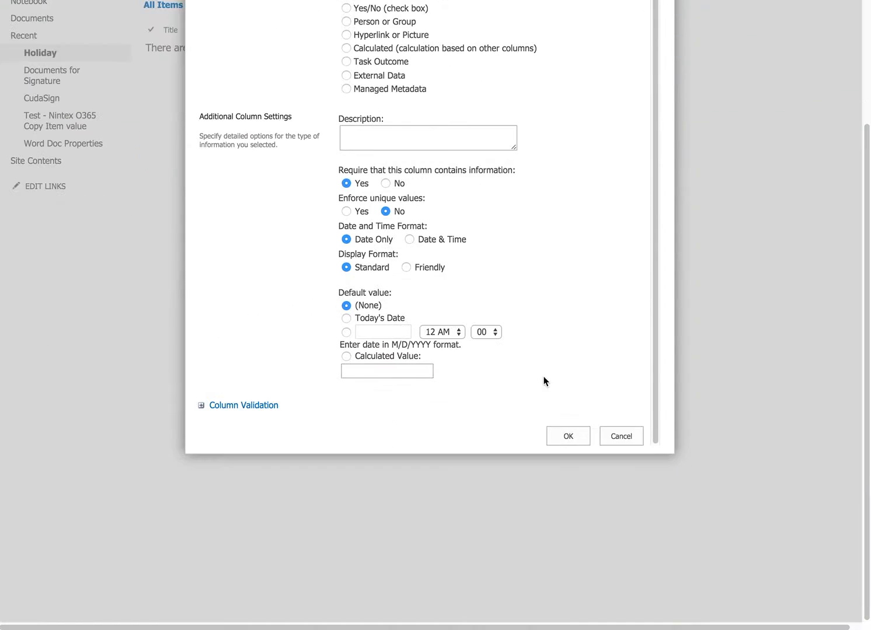
pyautogui.click(568, 437)
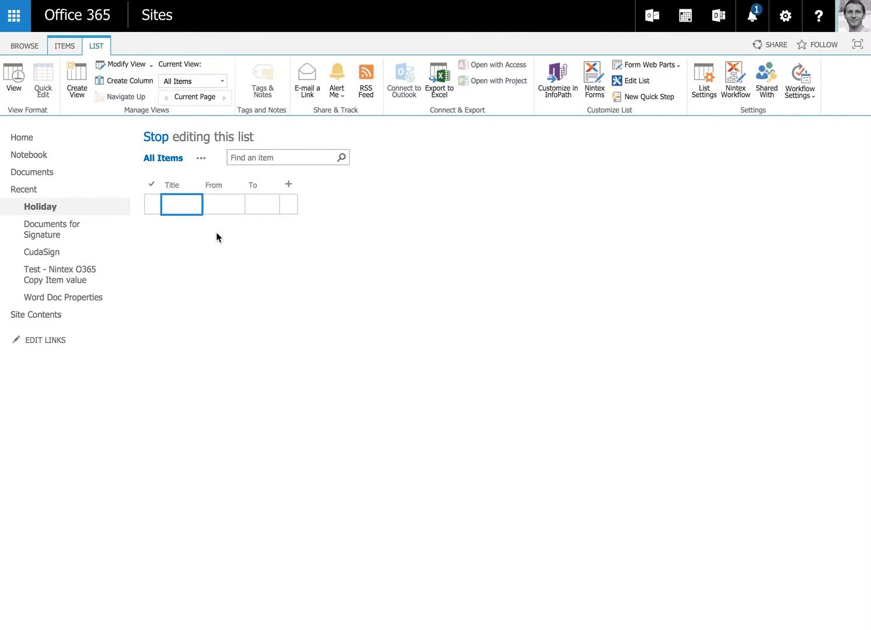
# Enter "going fishing" as the title of a new item in the Holiday list's editable grid
pyautogui.write('test')
pyautogui.press('BackSpace')
pyautogui.press('BackSpace')
pyautogui.press('BackSpace')
pyautogui.press('BackSpace')
pyautogui.write('going fishing')
pyautogui.press('Tab')
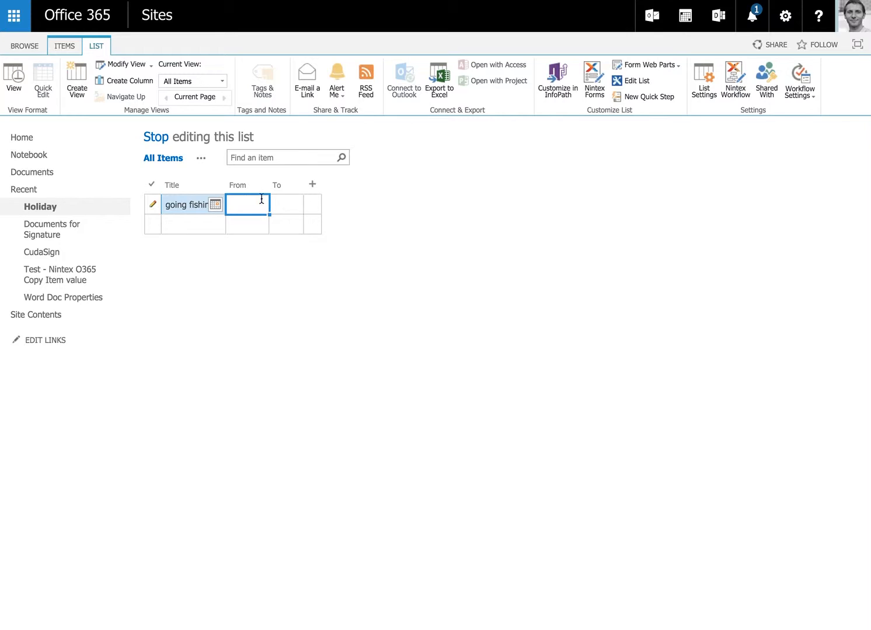
# Set the going fishing item's From date to 3/21/2016 and its To date to 3/23/2016, and commit the row
pyautogui.click(212, 205)
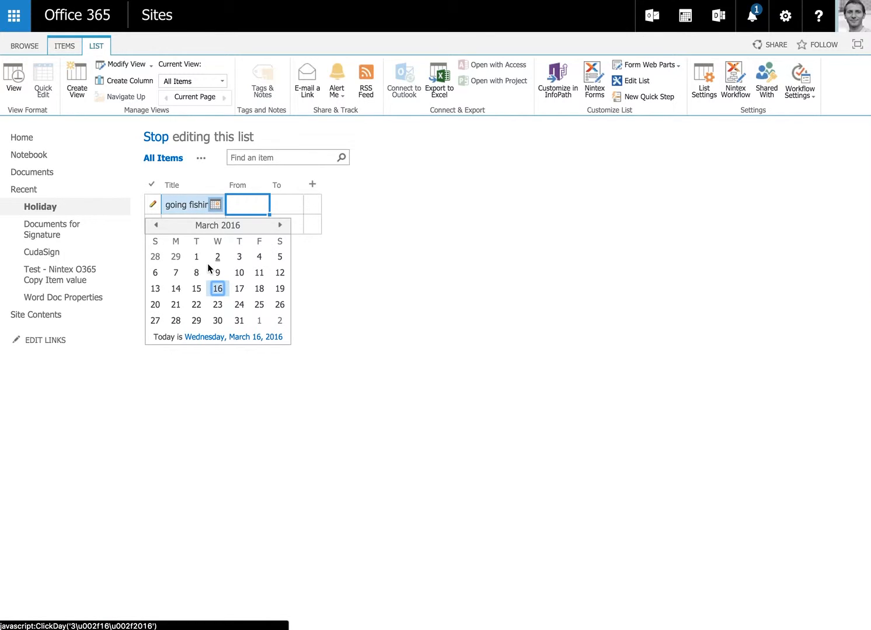
pyautogui.click(176, 305)
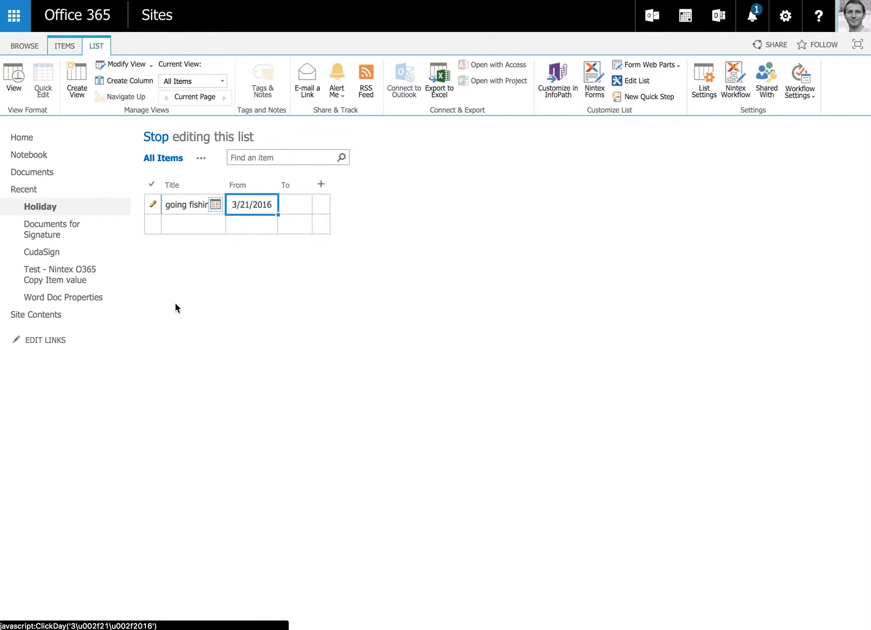
pyautogui.click(288, 204)
pyautogui.click(267, 203)
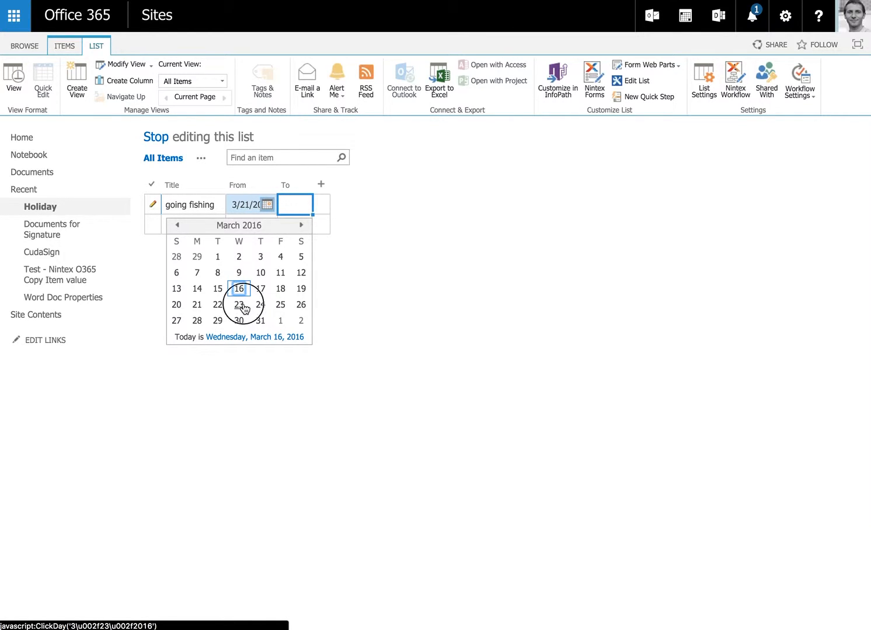
pyautogui.click(239, 305)
pyautogui.click(250, 227)
pyautogui.click(182, 224)
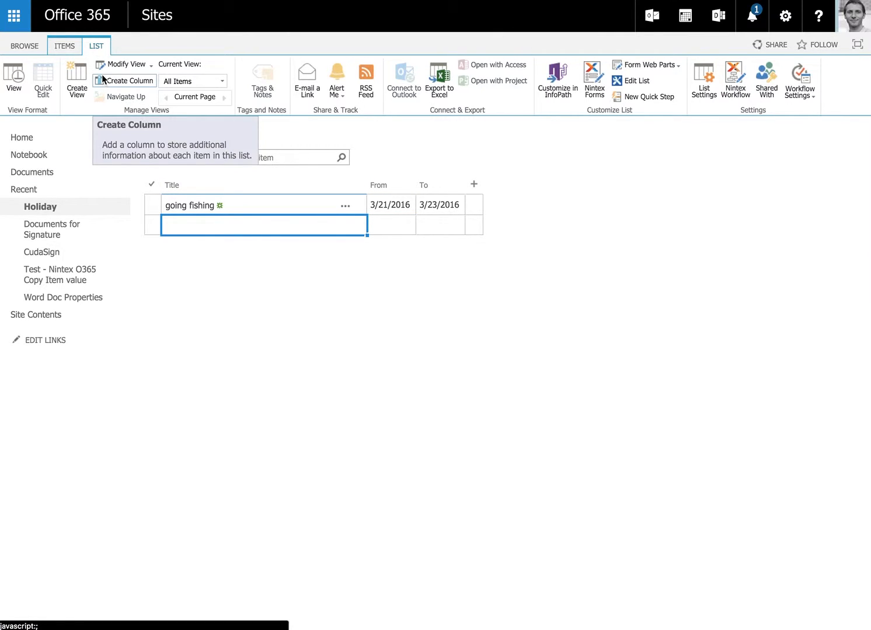
# Modify the Holiday list's All Items view to display the Created By column
pyautogui.click(132, 73)
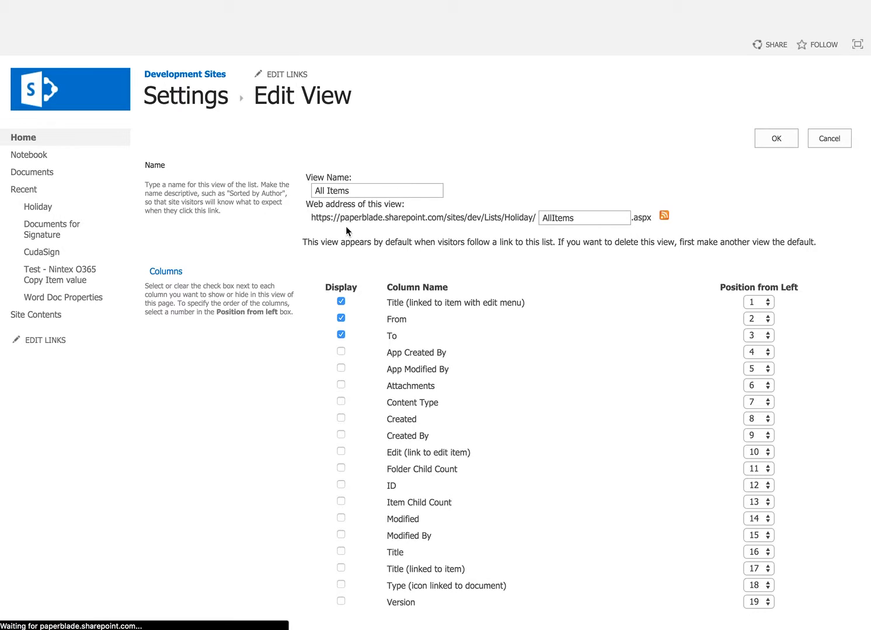
pyautogui.click(339, 429)
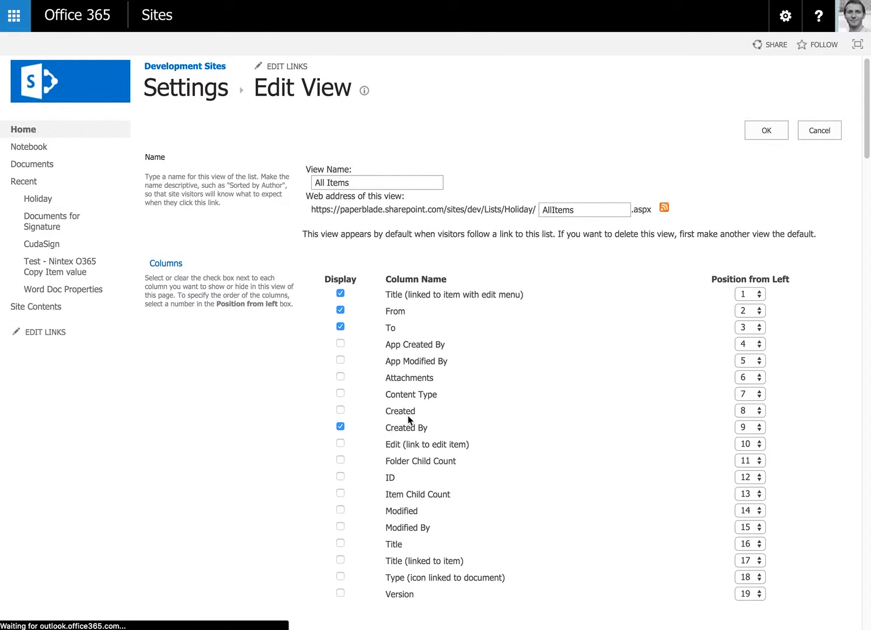
pyautogui.click(747, 127)
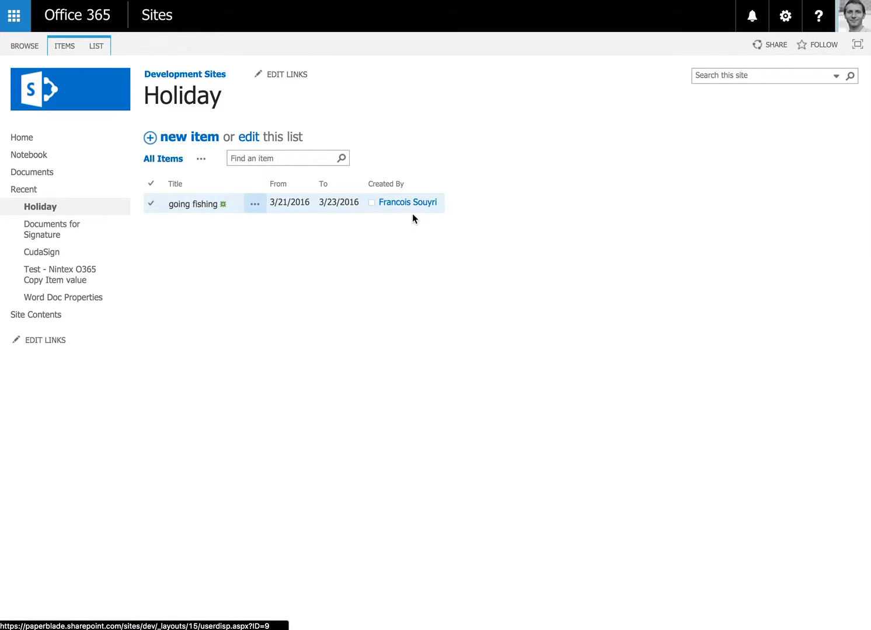
# Start a new Person or Group column named Employee in the Holiday list
pyautogui.click(73, 46)
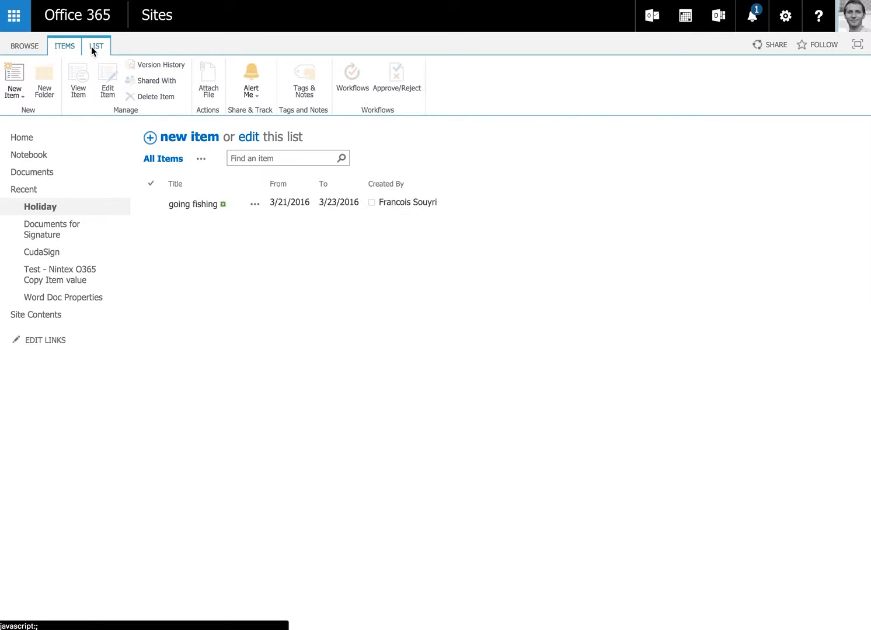
pyautogui.click(92, 46)
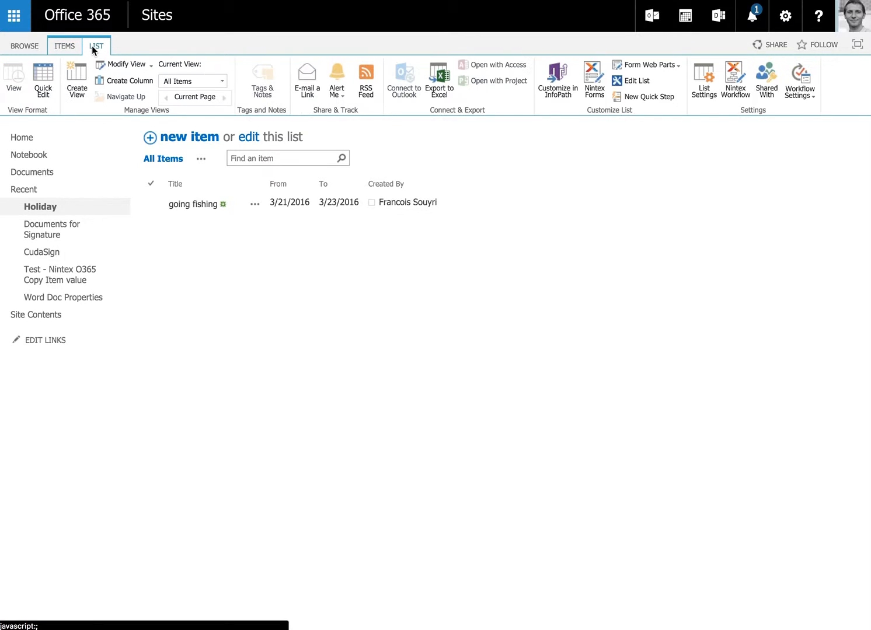
pyautogui.click(120, 81)
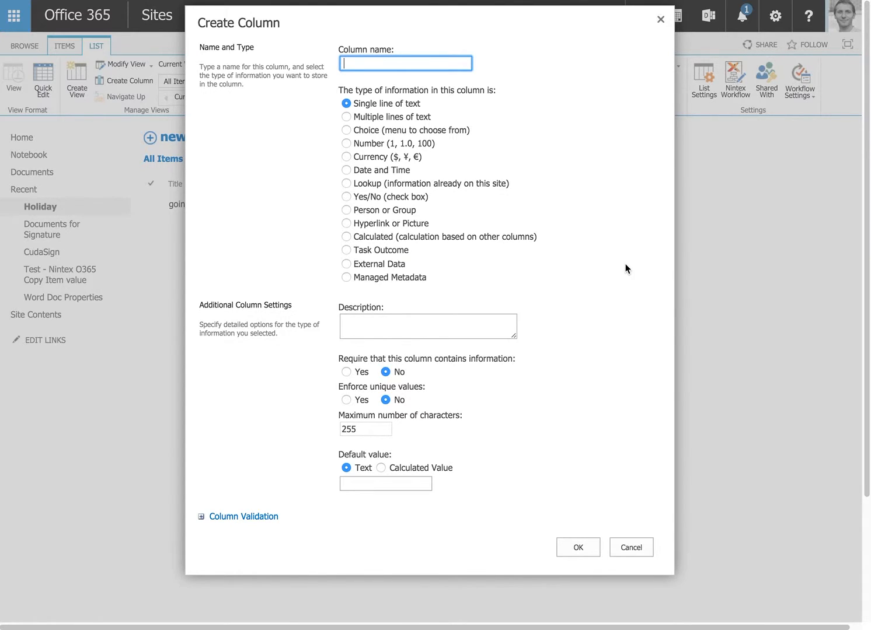
pyautogui.write('Person')
pyautogui.click(370, 210)
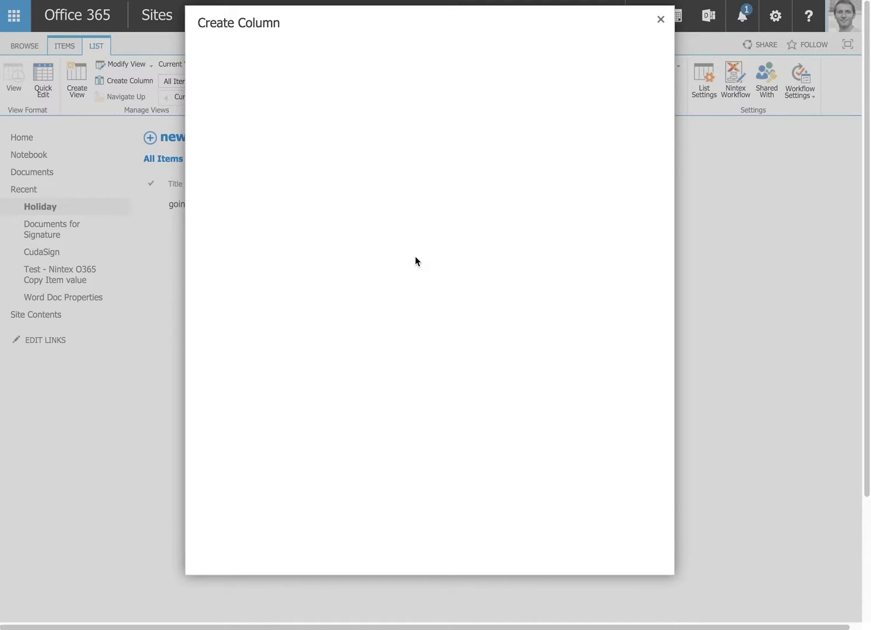
pyautogui.moveTo(418, 73); pyautogui.dragTo(334, 47)
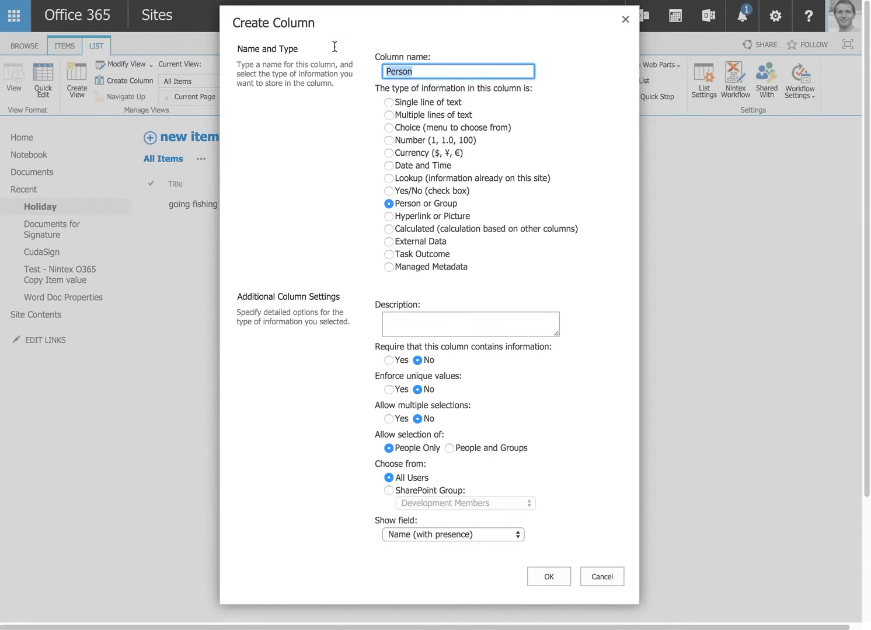
pyautogui.write('Employee')
# Make the Employee column required, set its show field to Name (with picture and details), and create it
pyautogui.click(388, 359)
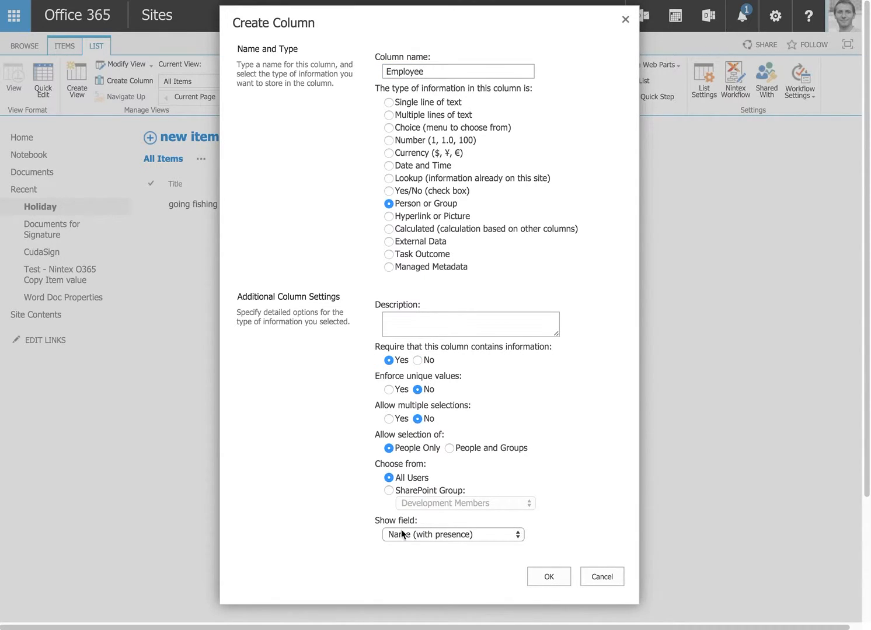
pyautogui.click(429, 535)
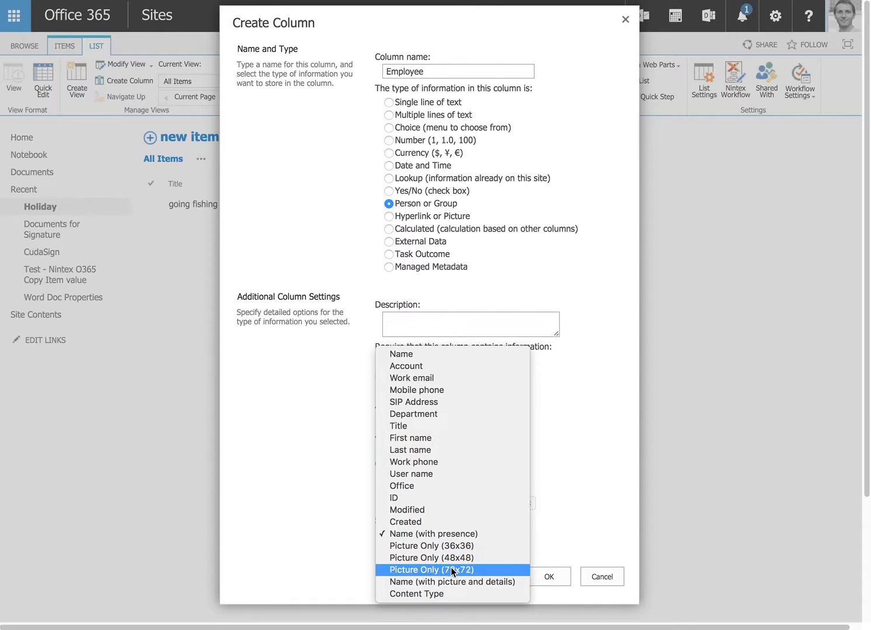
pyautogui.click(477, 582)
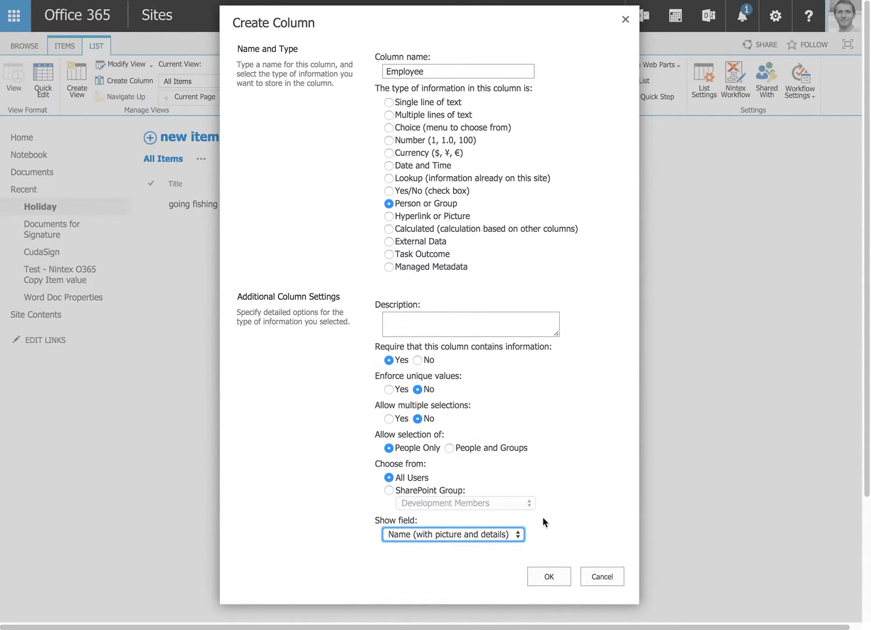
pyautogui.click(548, 577)
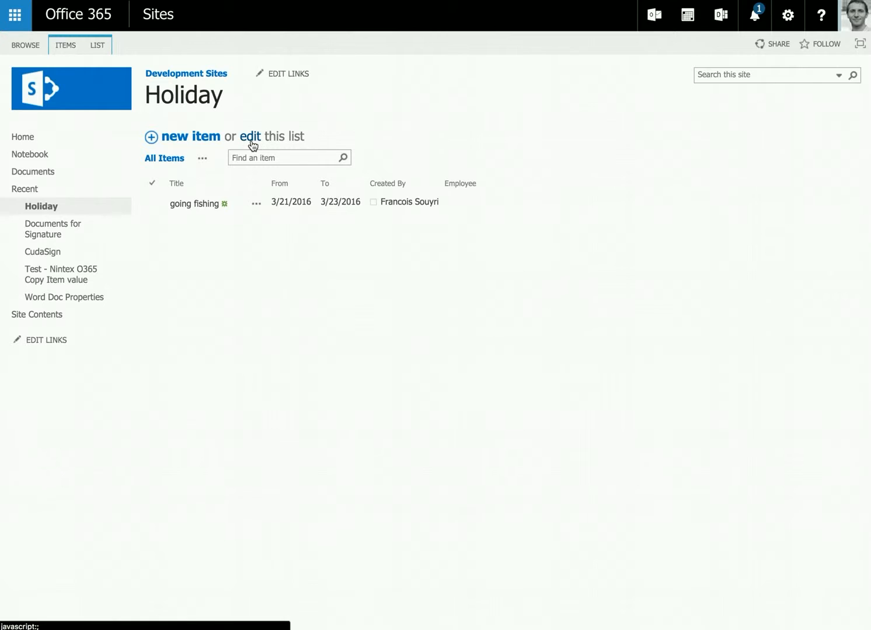
# Fill in the going fishing item's Employee field with the employee's name in the editable grid and commit the row
pyautogui.click(105, 43)
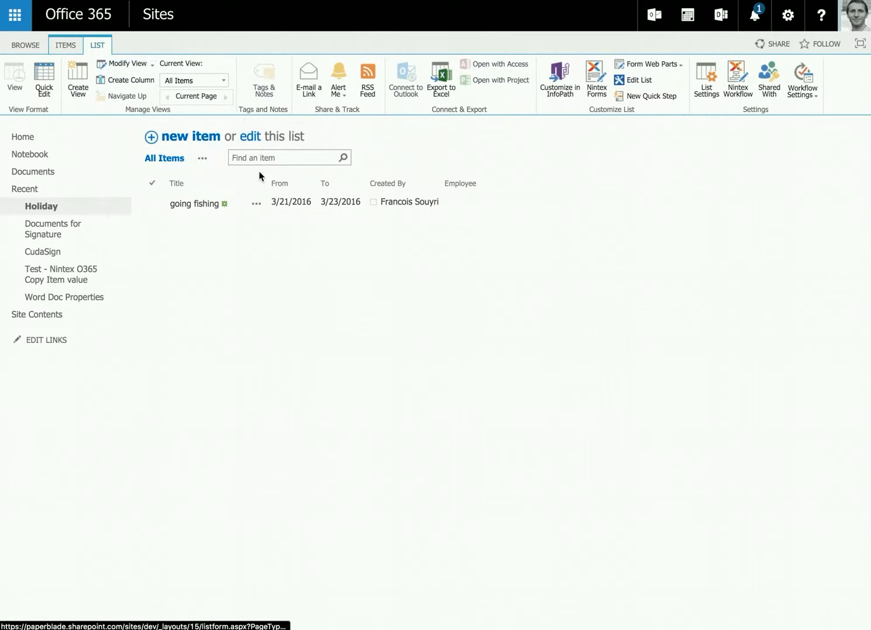
pyautogui.click(243, 139)
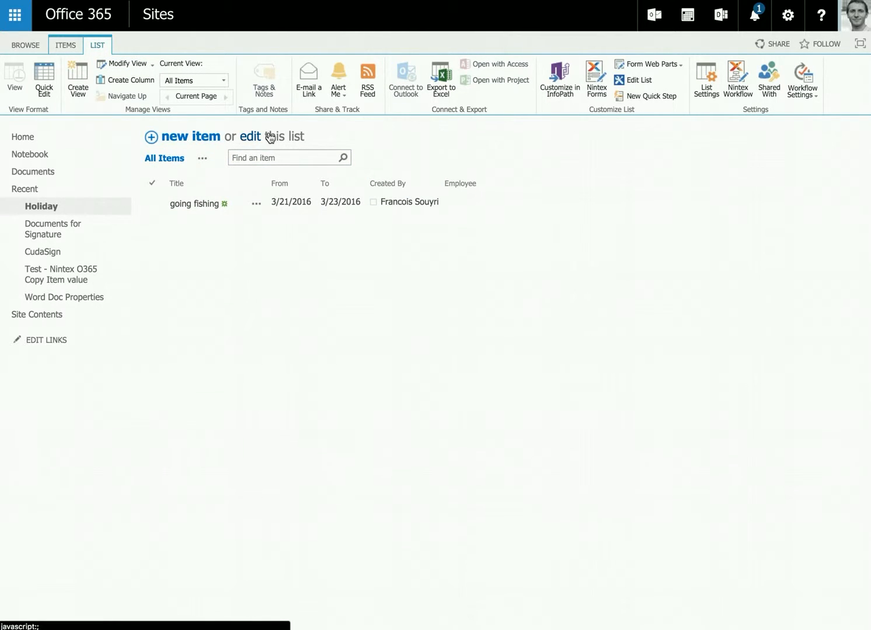
pyautogui.click(644, 199)
pyautogui.write('Francois')
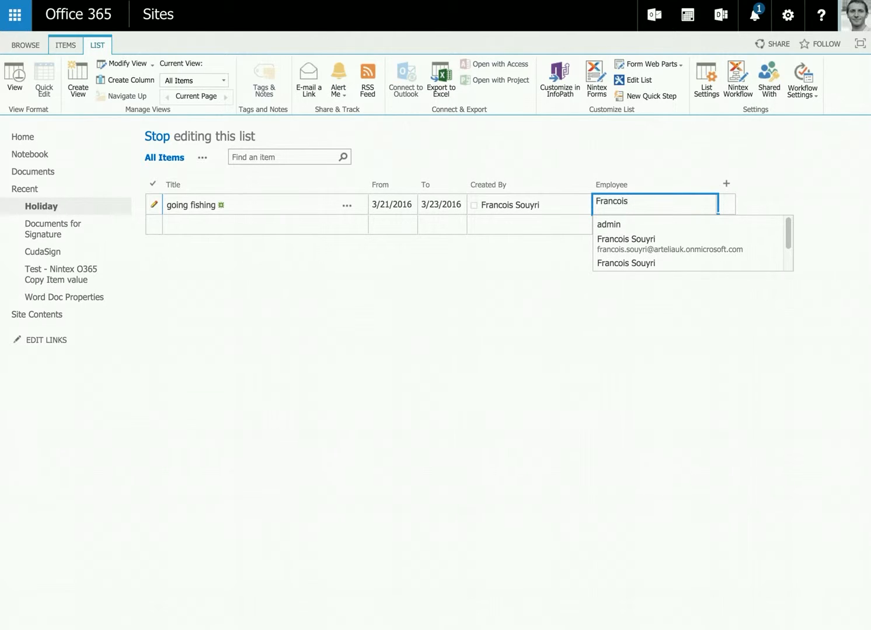
pyautogui.click(644, 263)
pyautogui.click(548, 227)
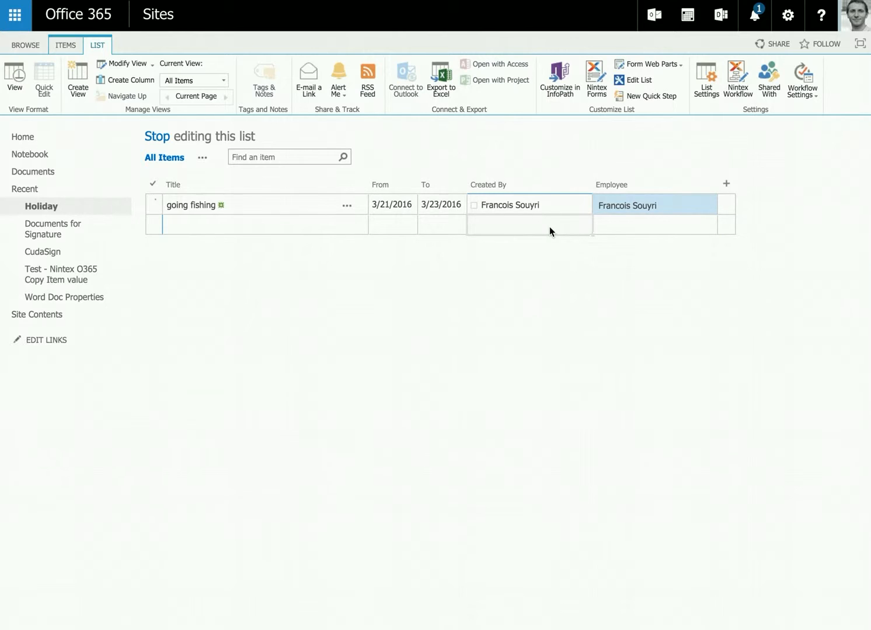
pyautogui.click(284, 218)
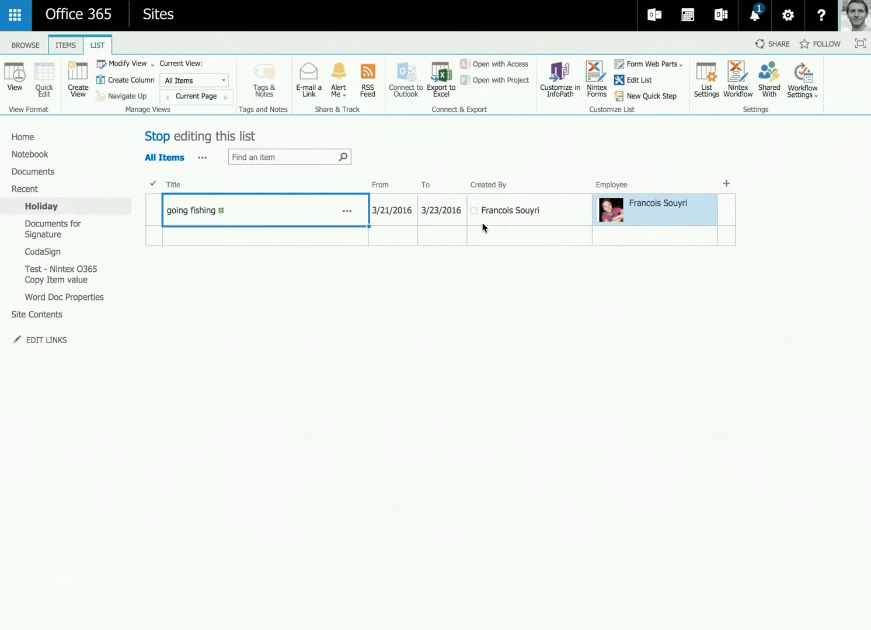
pyautogui.click(395, 235)
pyautogui.click(335, 235)
pyautogui.click(282, 214)
pyautogui.click(551, 208)
# Hide the Created By column in the All Items view and sort it first by From in descending order
pyautogui.click(119, 64)
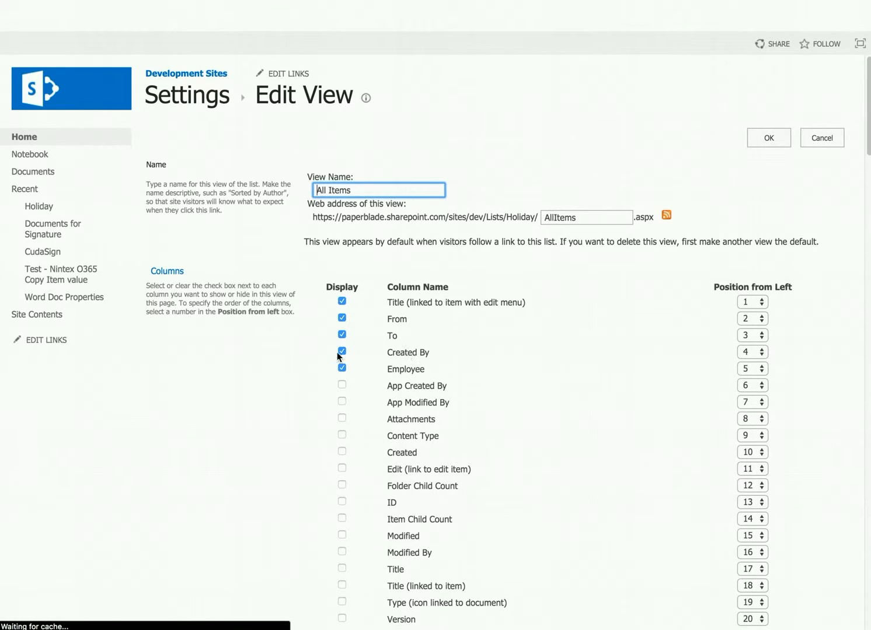
pyautogui.click(342, 351)
pyautogui.scroll(-2, 274, 353)
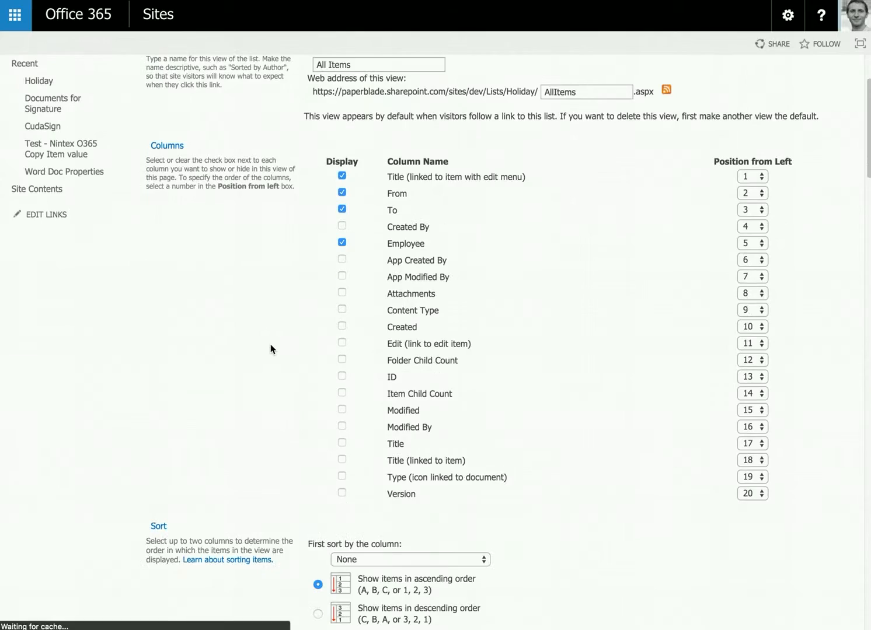
pyautogui.scroll(-5, 272, 346)
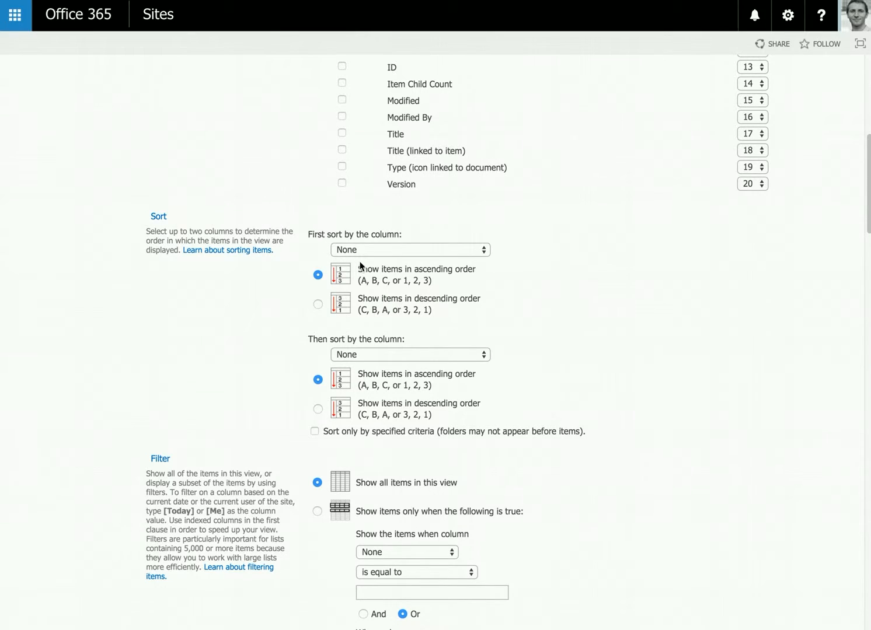
pyautogui.click(359, 252)
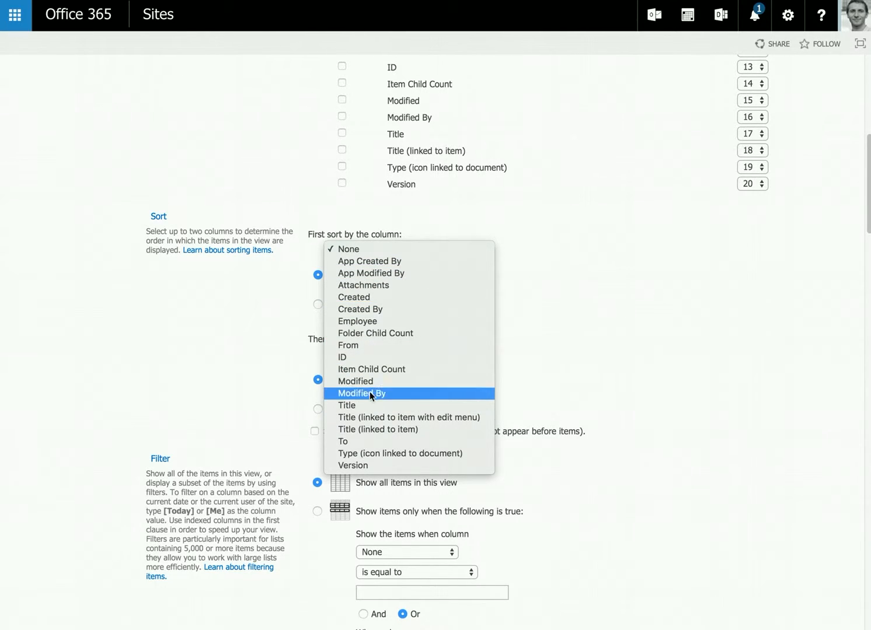
pyautogui.click(364, 344)
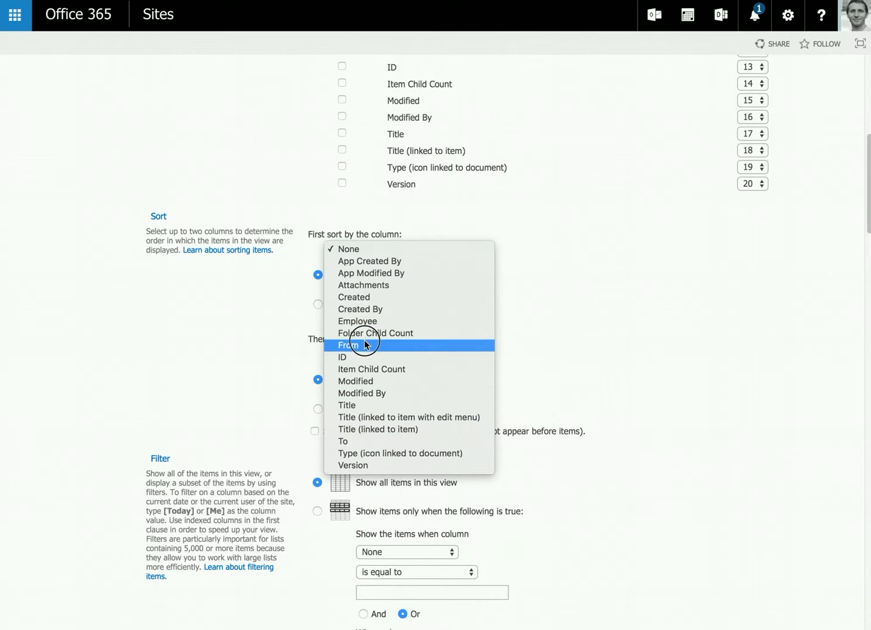
pyautogui.click(363, 302)
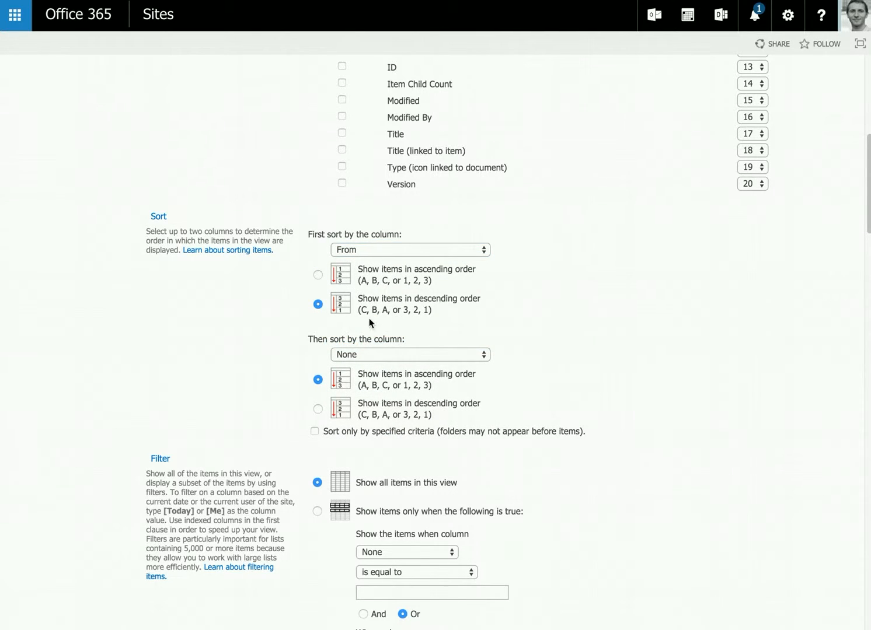
# Add a second sort by To in descending order and save the All Items view
pyautogui.click(359, 355)
pyautogui.click(370, 546)
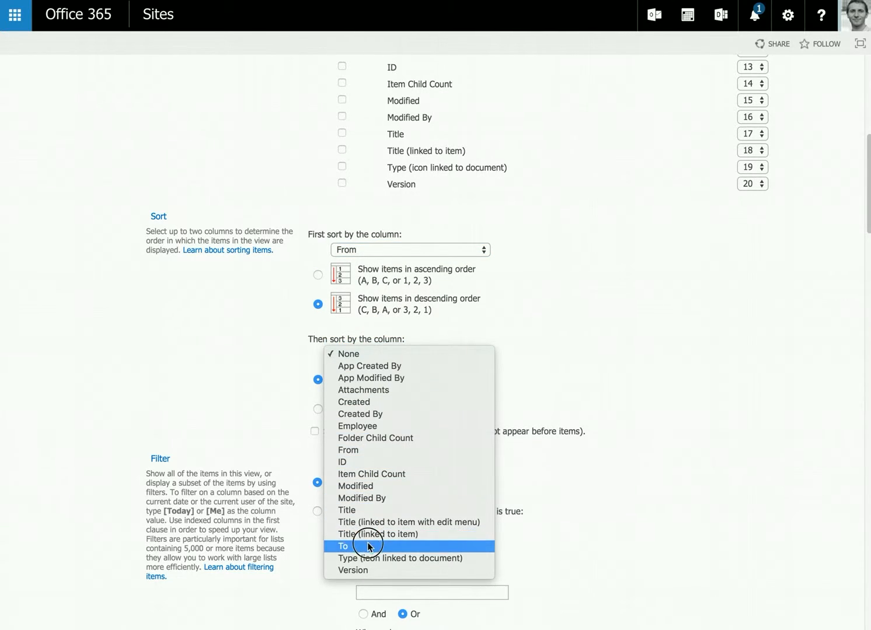
pyautogui.click(365, 409)
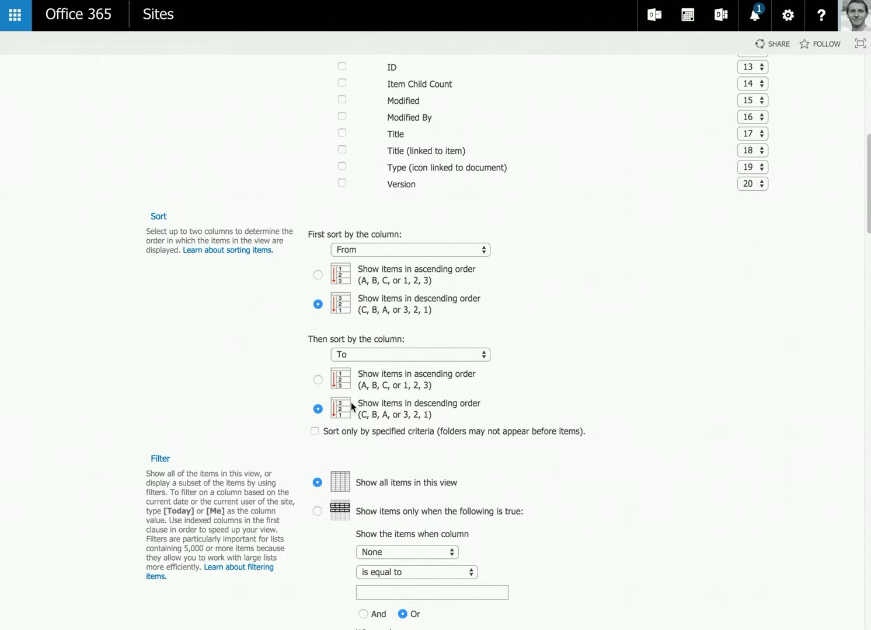
pyautogui.scroll(8, 664, 343)
pyautogui.click(759, 136)
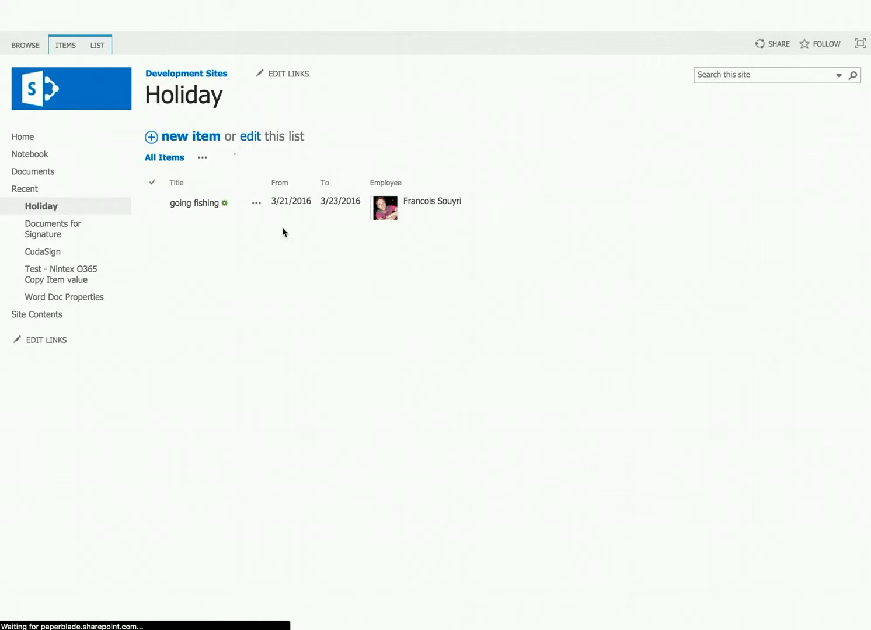
# Start a new Number column named Duration in the Holiday list
pyautogui.click(102, 44)
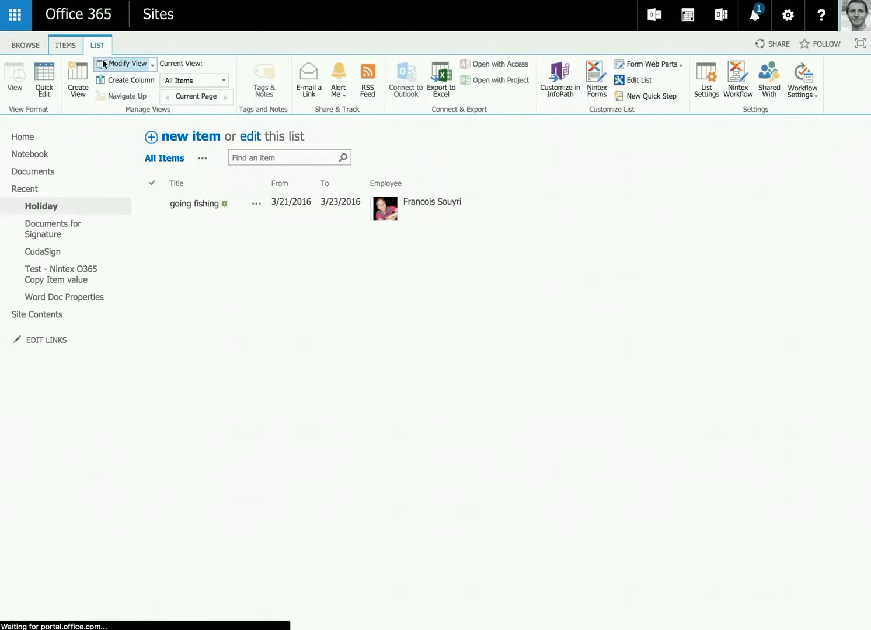
pyautogui.click(117, 79)
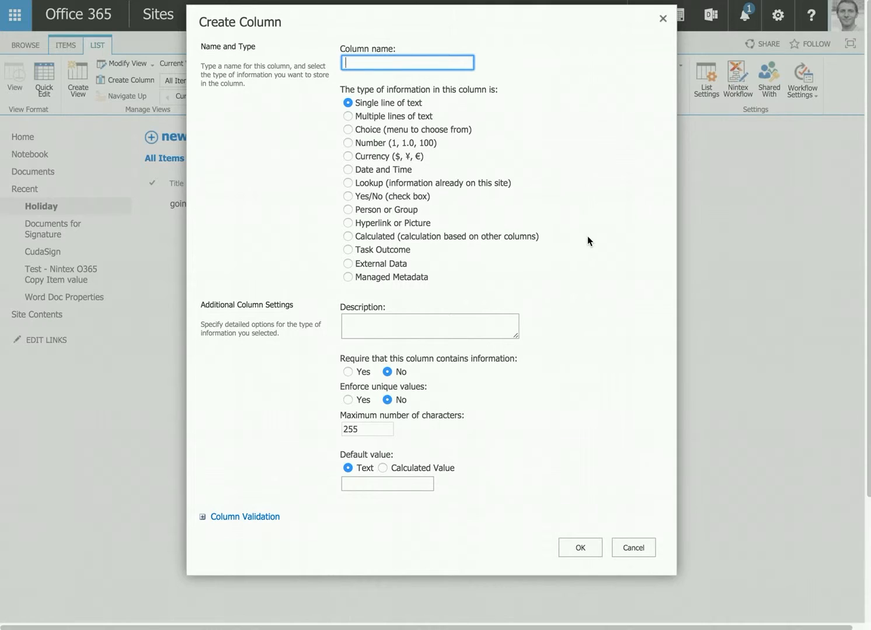
pyautogui.write('Duration')
pyautogui.click(369, 144)
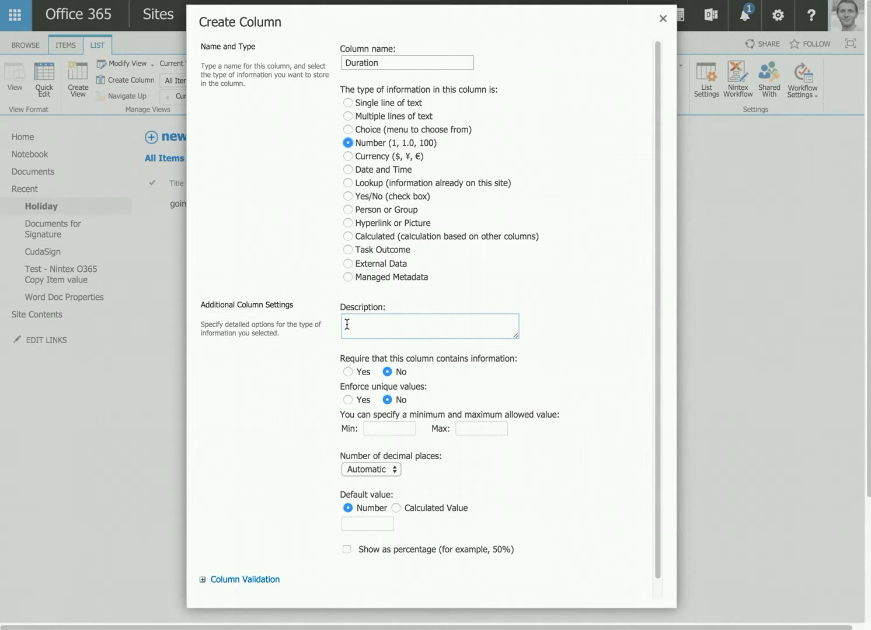
# Limit the Duration column to a minimum of 0 and a maximum of 25 with 0 decimal places, and create it
pyautogui.click(376, 430)
pyautogui.write('0')
pyautogui.click(486, 433)
pyautogui.click(371, 473)
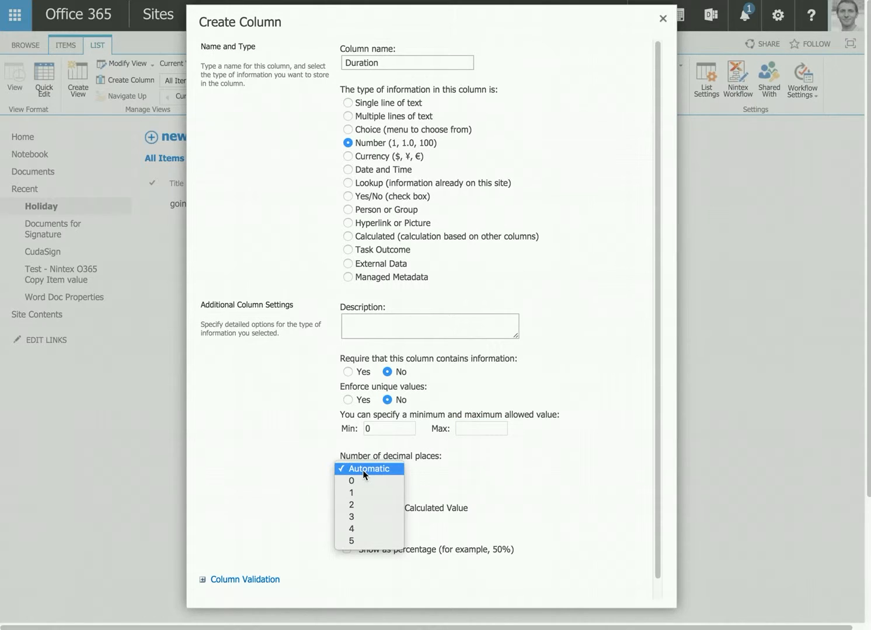
pyautogui.click(360, 478)
pyautogui.click(496, 428)
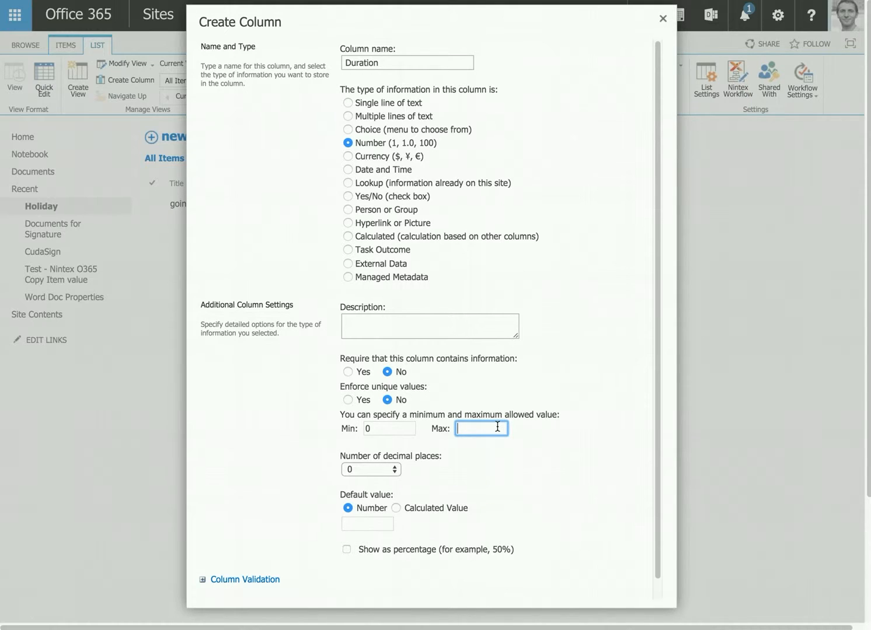
pyautogui.write('25')
pyautogui.scroll(-1, 356, 440)
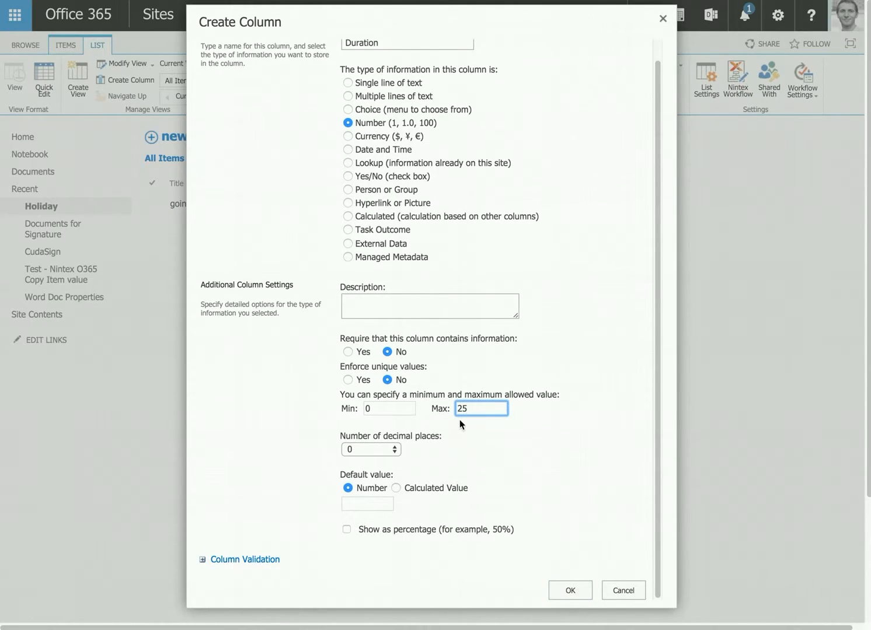
pyautogui.doubleClick(468, 408)
pyautogui.moveTo(380, 46); pyautogui.dragTo(325, 47)
pyautogui.click(569, 590)
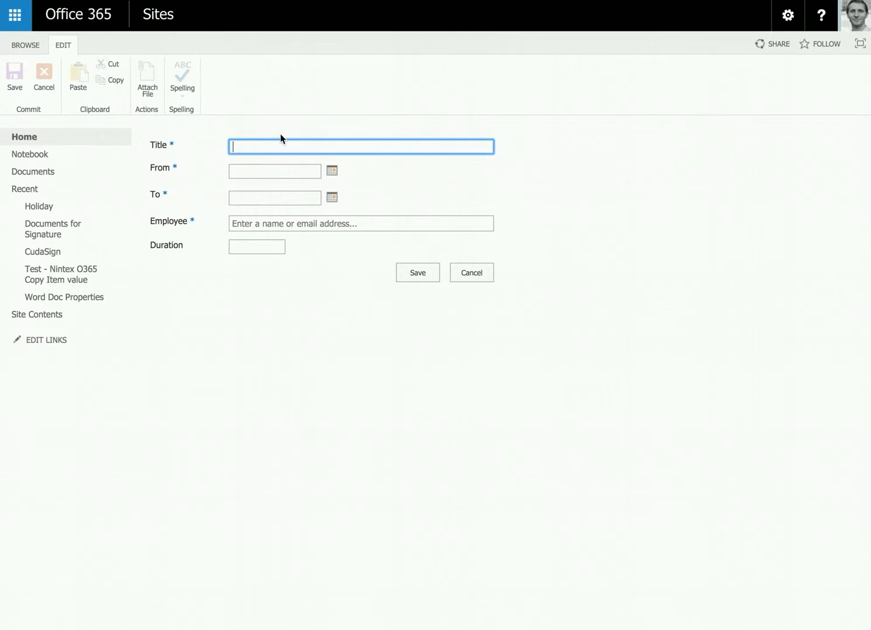
# Fill in a new Holiday item titled "Going to the US!" with From date 3/27/2016 and To date 4/9/2016
pyautogui.write('Going ')
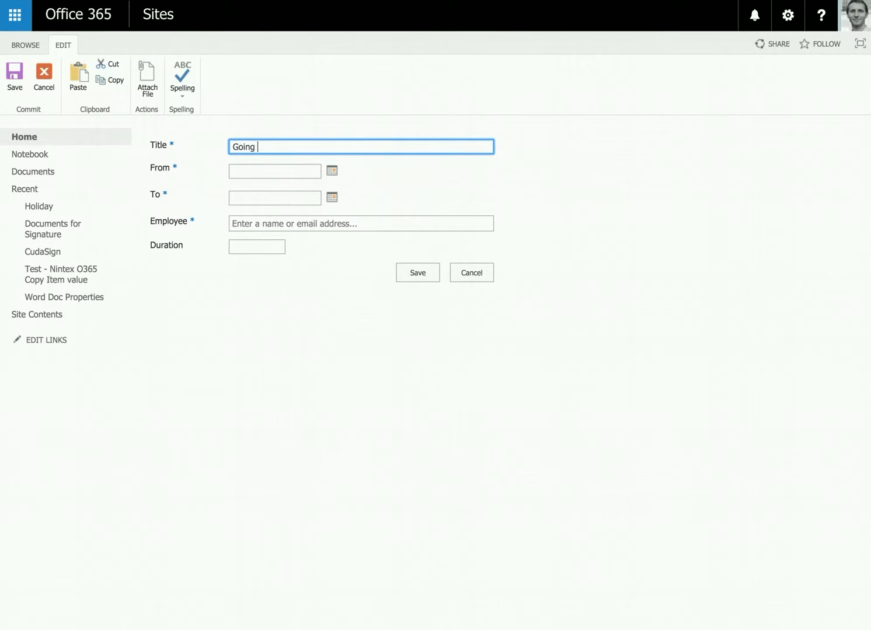
pyautogui.write('to the US!')
pyautogui.press('Tab')
pyautogui.click(332, 171)
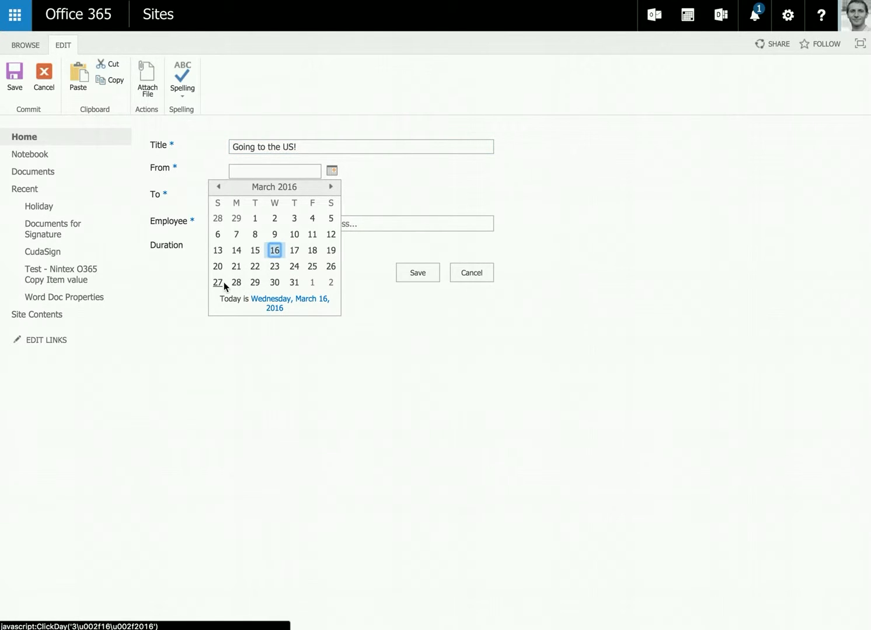
pyautogui.click(219, 284)
pyautogui.click(332, 197)
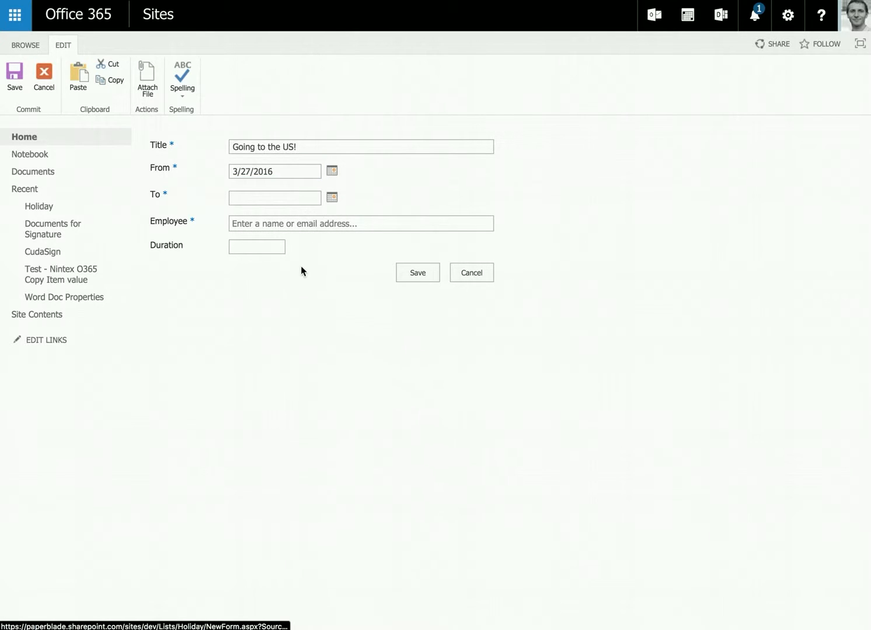
pyautogui.click(331, 215)
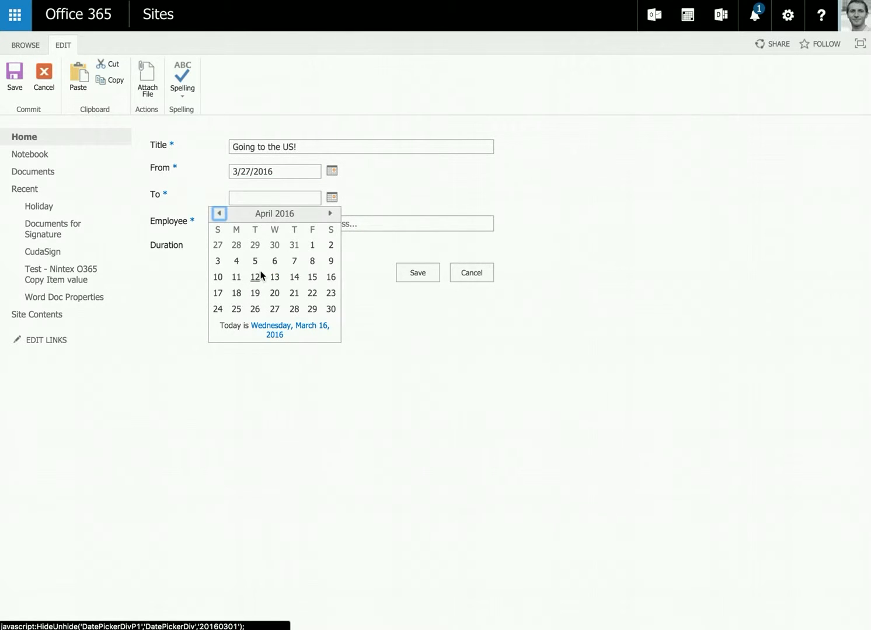
pyautogui.click(330, 261)
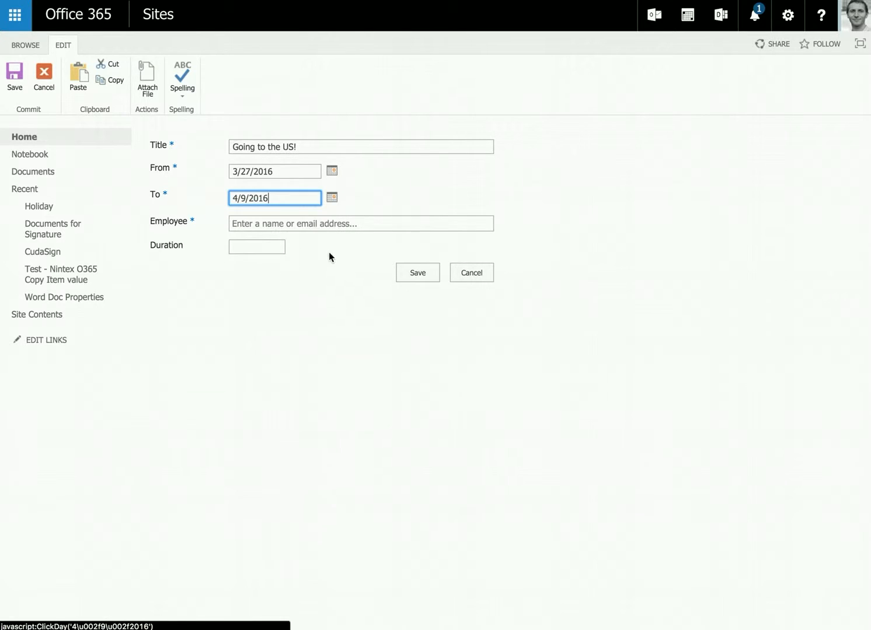
# Set the new holiday item's Duration to 10, assign the employee and save the item
pyautogui.click(330, 199)
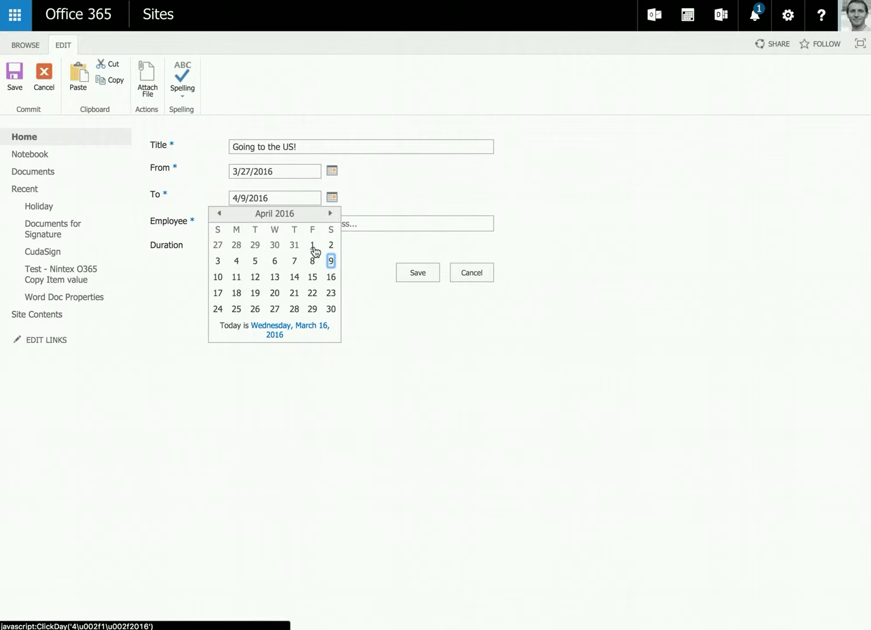
pyautogui.click(269, 247)
pyautogui.write('10')
pyautogui.click(253, 225)
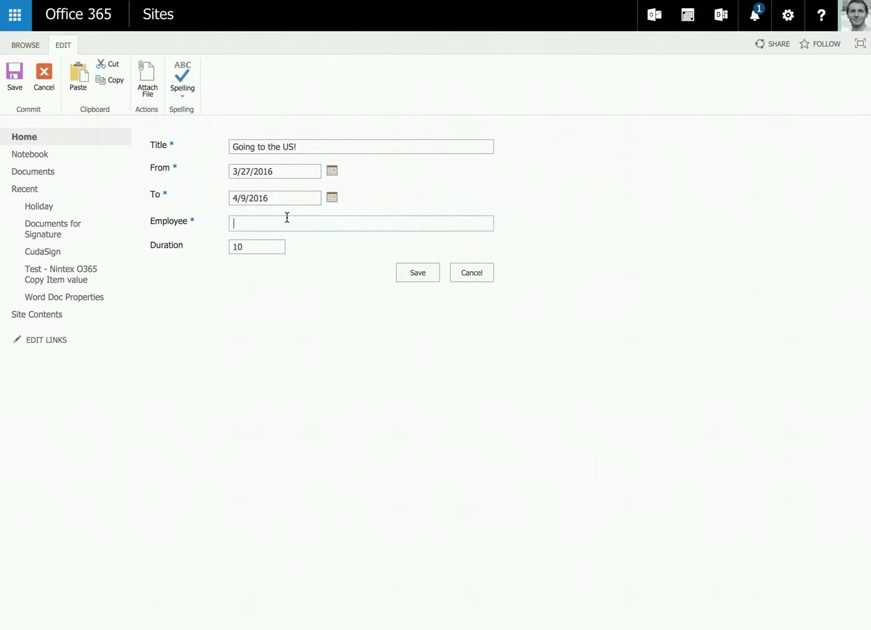
pyautogui.click(417, 274)
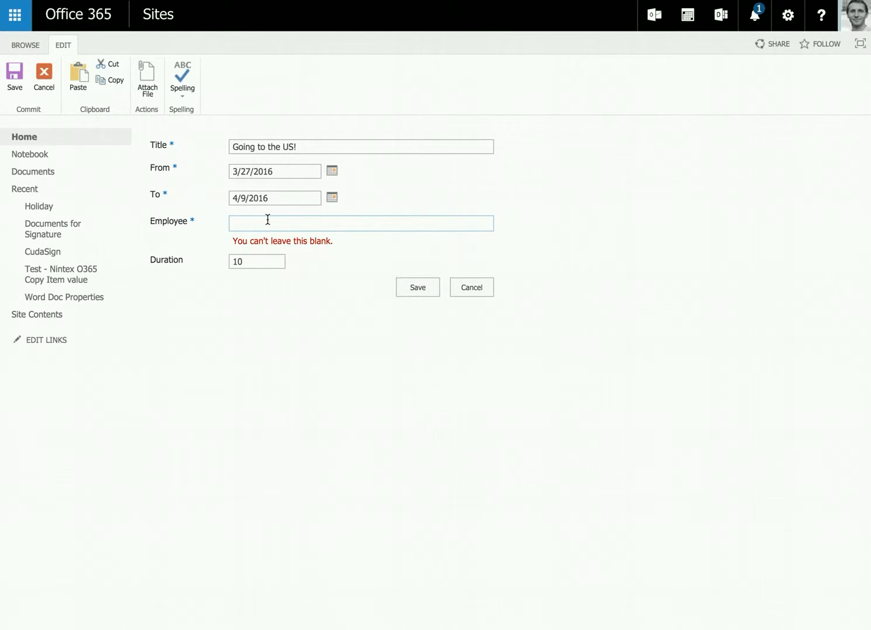
pyautogui.write('fran')
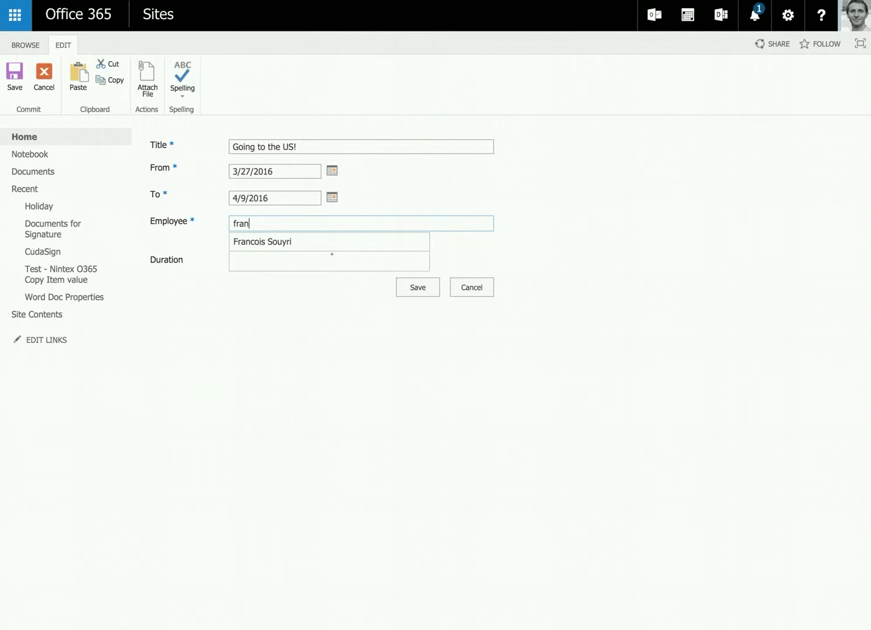
pyautogui.click(270, 242)
pyautogui.click(420, 272)
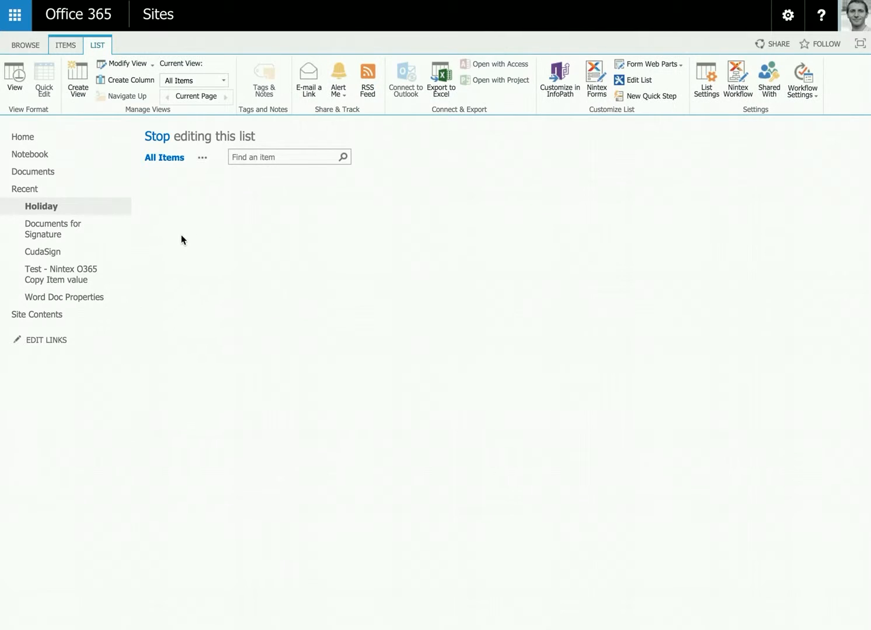
# Set the Duration of the "going fishing" entry to 2
pyautogui.click(367, 246)
pyautogui.moveTo(368, 249); pyautogui.dragTo(618, 213)
pyautogui.write('2')
pyautogui.click(565, 269)
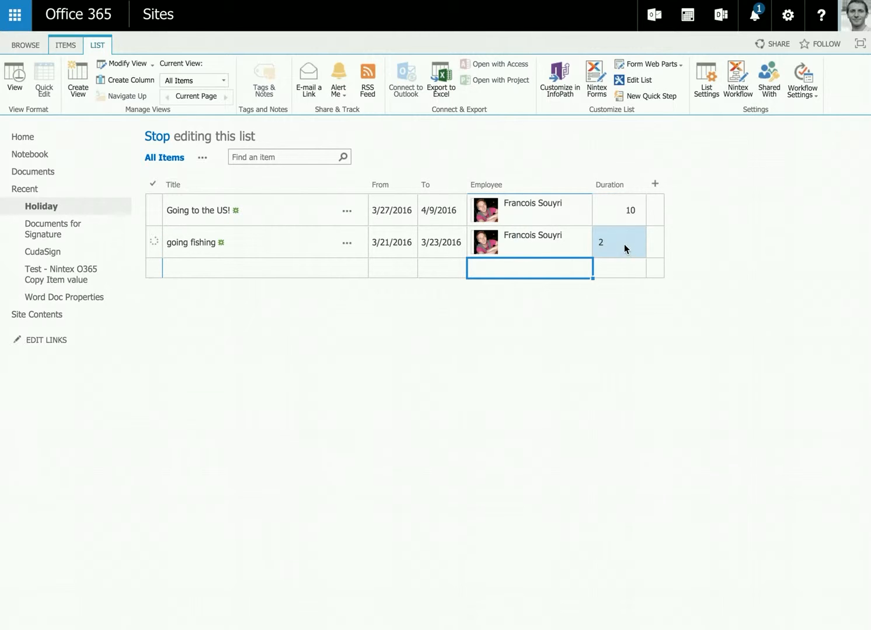
# Copy the two holiday entries and paste them repeatedly below until the list has nine rows
pyautogui.moveTo(624, 245); pyautogui.dragTo(334, 202)
pyautogui.hotkey('ctrl', 'c')
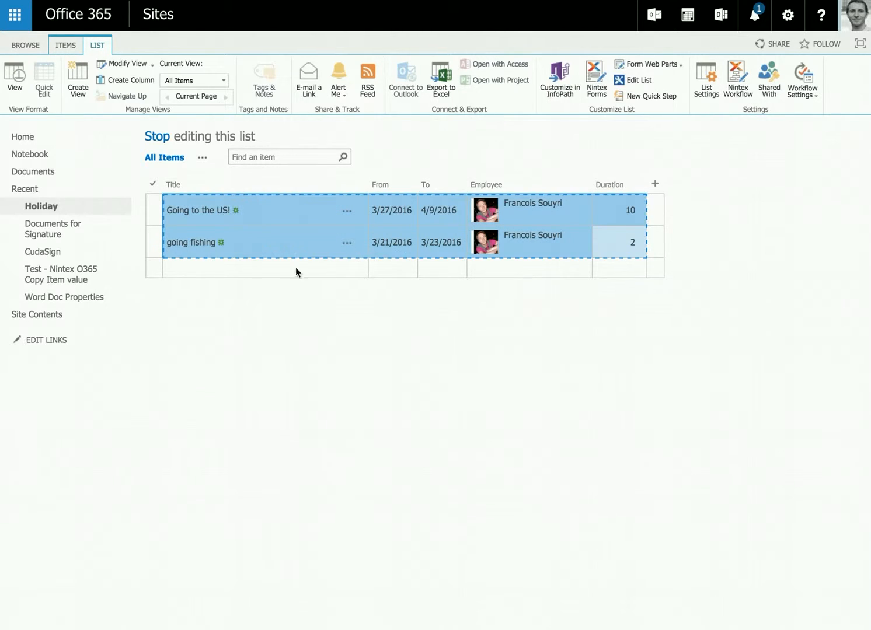
pyautogui.click(269, 276)
pyautogui.hotkey('ctrl', 'v')
pyautogui.click(245, 308)
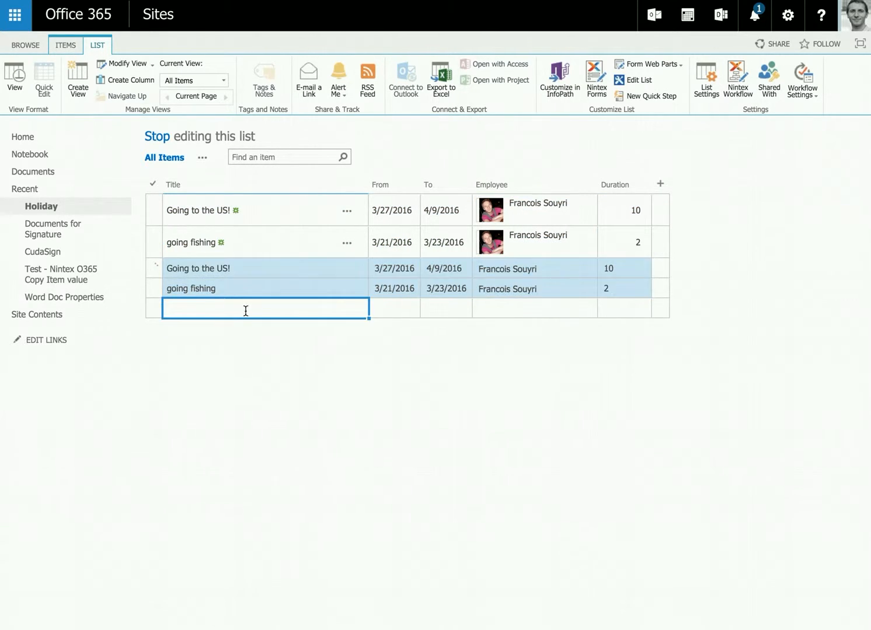
pyautogui.hotkey('ctrl', 'v')
pyautogui.click(244, 373)
pyautogui.hotkey('ctrl', 'v')
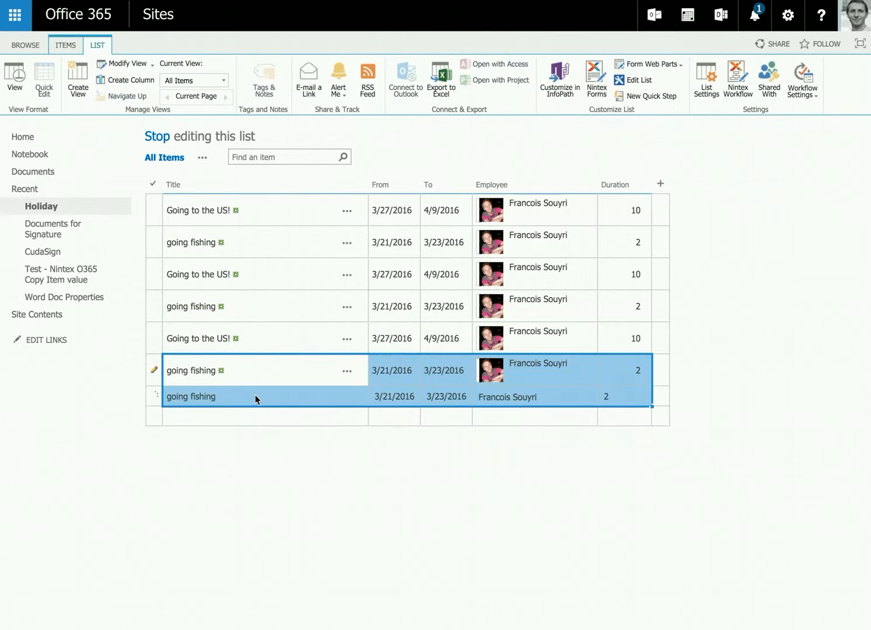
pyautogui.click(255, 412)
pyautogui.click(286, 432)
pyautogui.hotkey('ctrl', 'v')
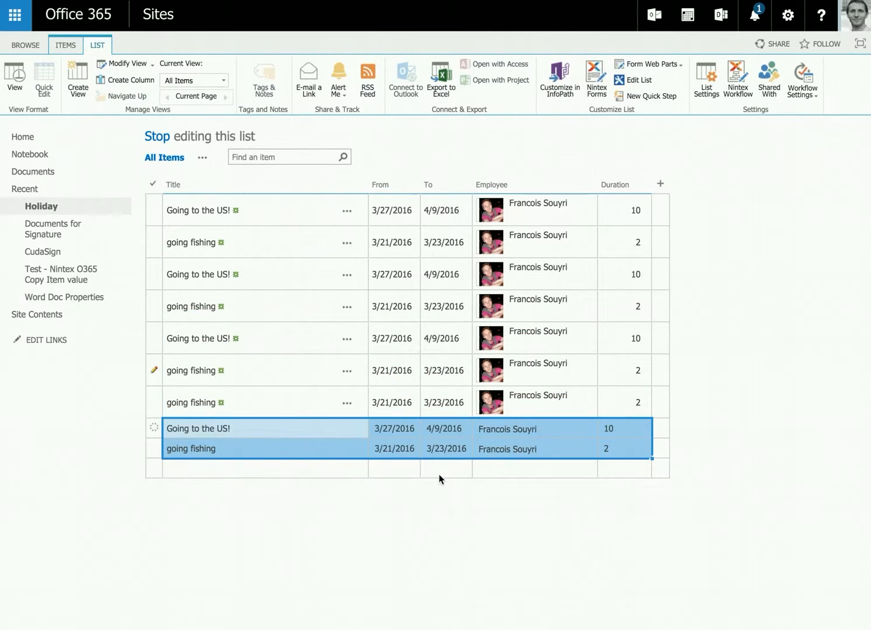
pyautogui.click(314, 375)
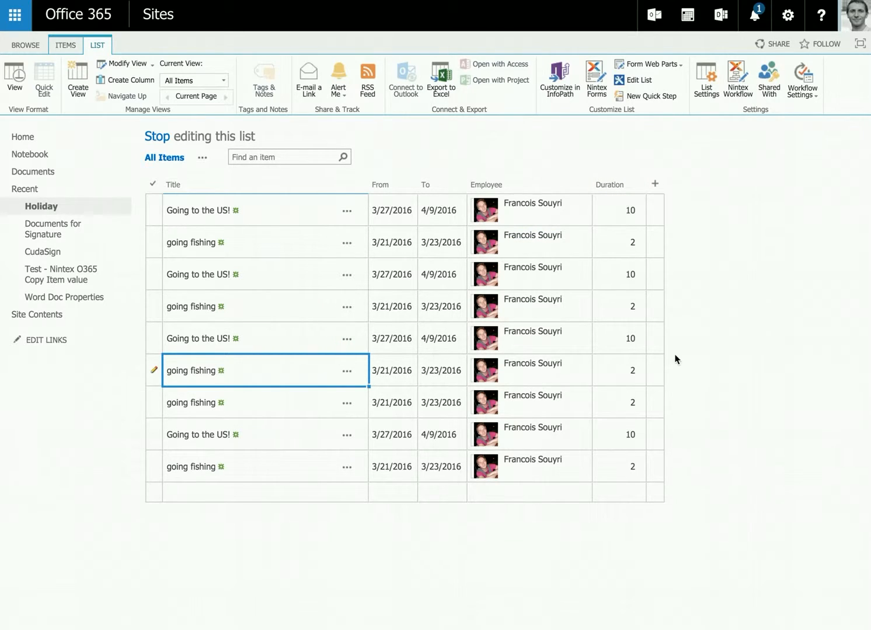
# Set the Duration of the fourth to ninth entries to 5, 3, 6, 4, 2 and 1
pyautogui.click(631, 308)
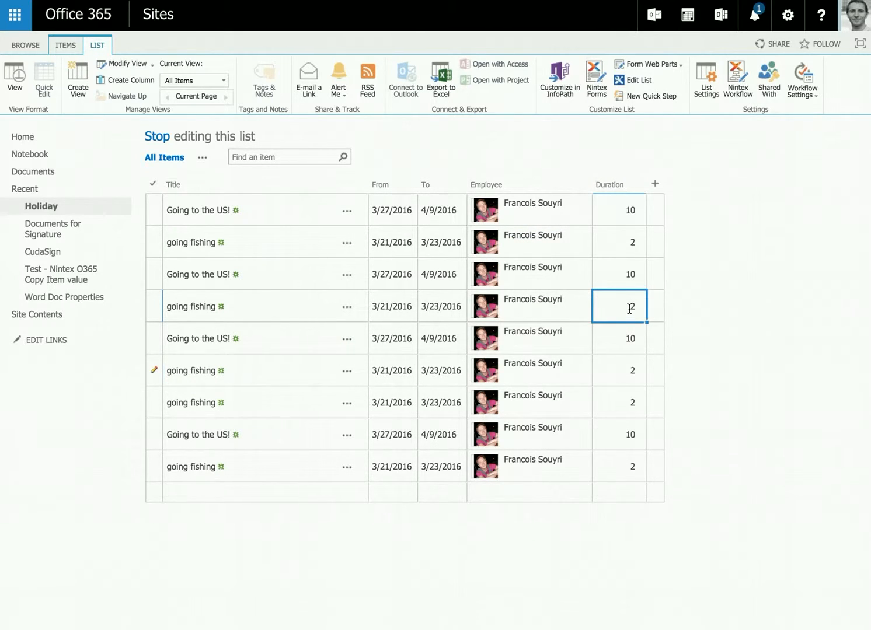
pyautogui.write('5')
pyautogui.press('Return')
pyautogui.write('3')
pyautogui.press('Return')
pyautogui.write('6')
pyautogui.press('Return')
pyautogui.write('4')
pyautogui.press('Return')
pyautogui.write('2')
pyautogui.press('Return')
pyautogui.write('1')
pyautogui.press('Return')
pyautogui.click(618, 269)
pyautogui.click(612, 488)
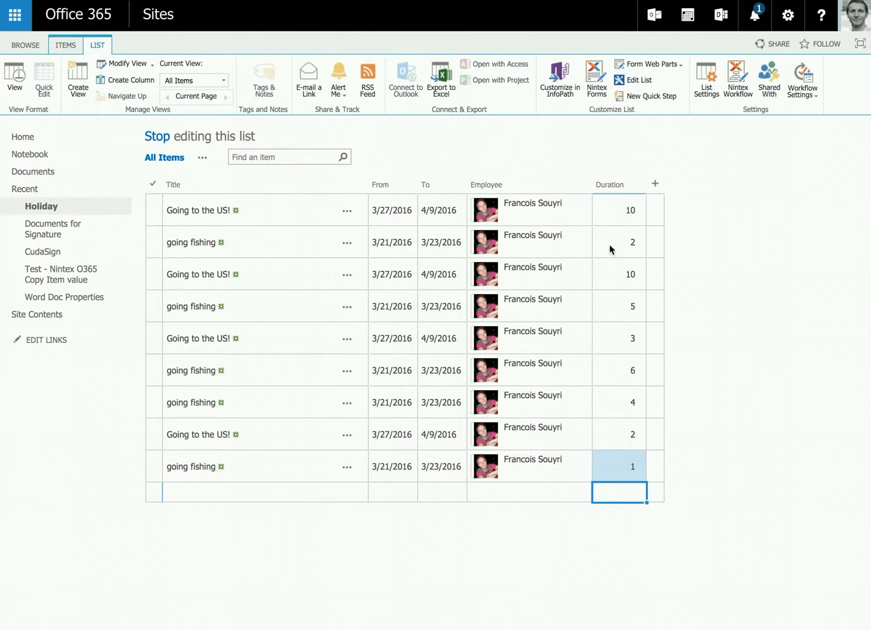
# Try to assign a different employee to the last "going fishing" entry
pyautogui.click(606, 208)
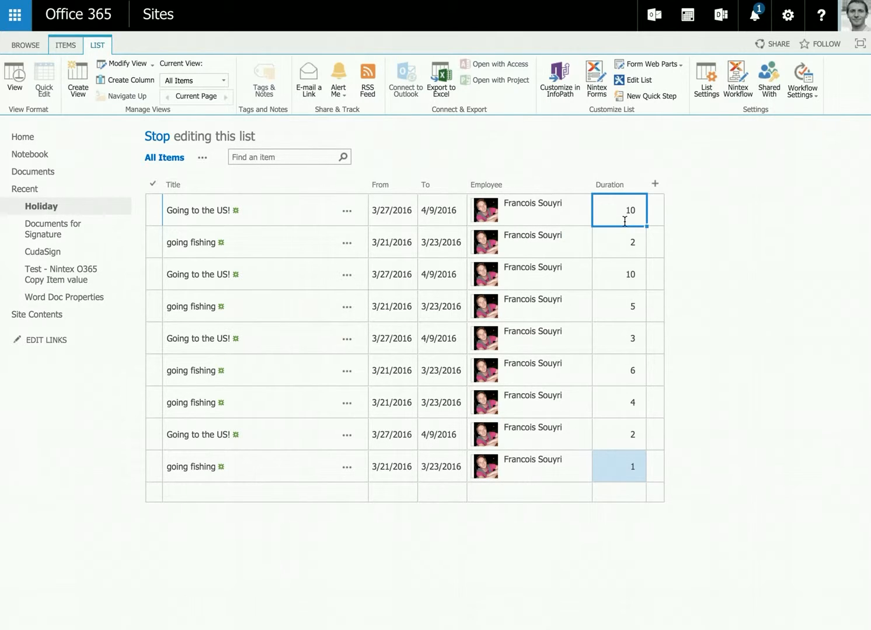
pyautogui.click(619, 245)
pyautogui.click(549, 475)
pyautogui.write('te')
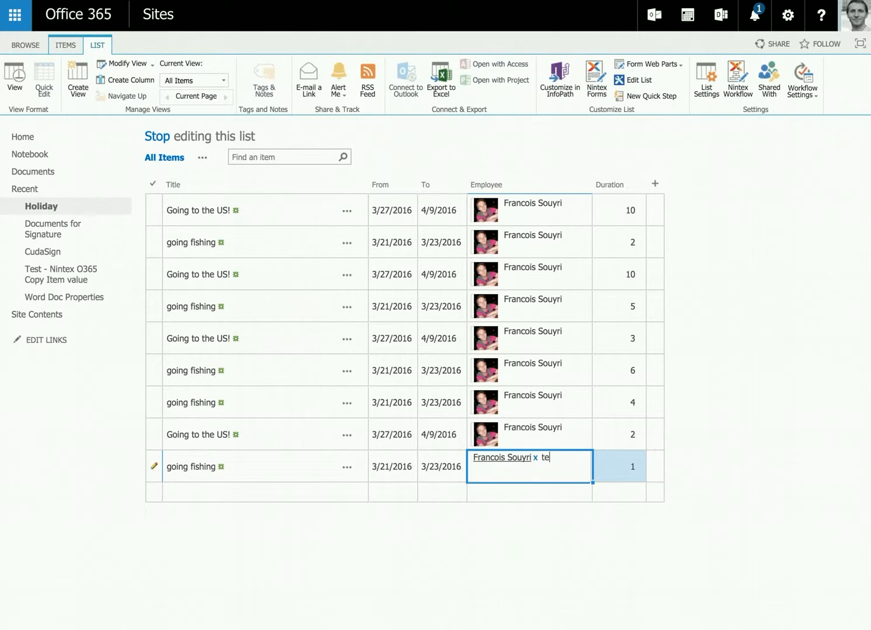
pyautogui.press('BackSpace')
pyautogui.press('BackSpace')
pyautogui.press('BackSpace')
pyautogui.press('BackSpace')
pyautogui.press('BackSpace')
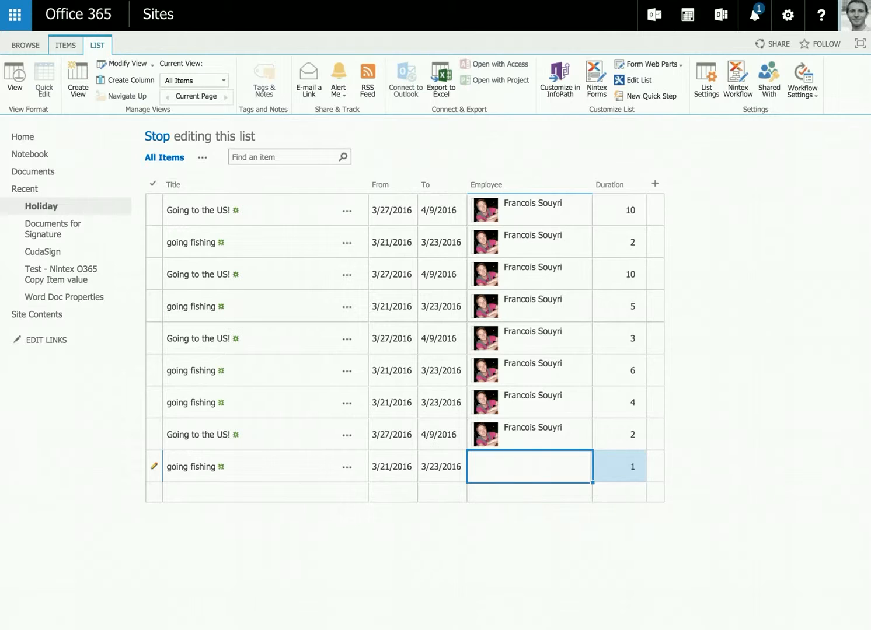
# Modify the All Items view to show a Sum total for the Duration column, save it and check the total
pyautogui.click(127, 64)
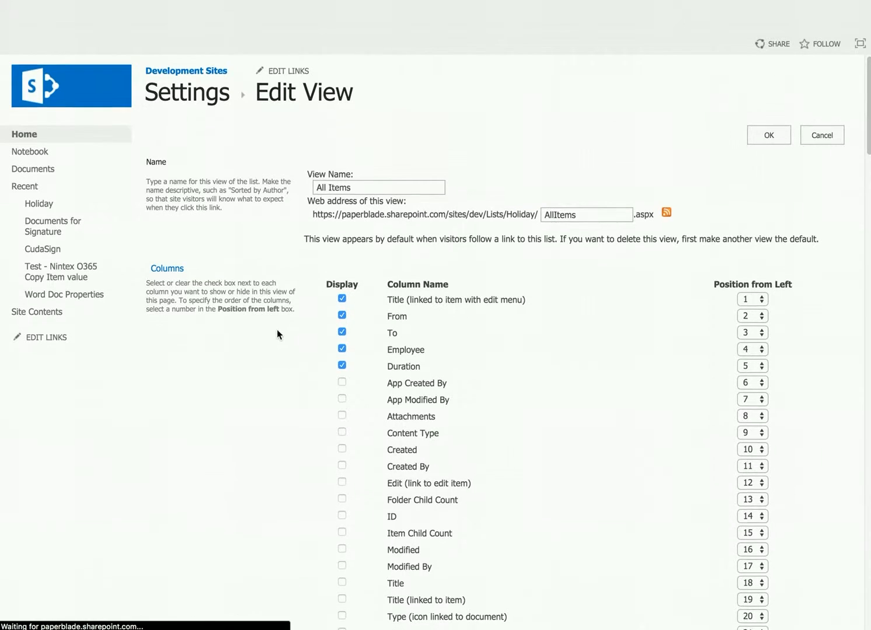
pyautogui.scroll(-10, 241, 305)
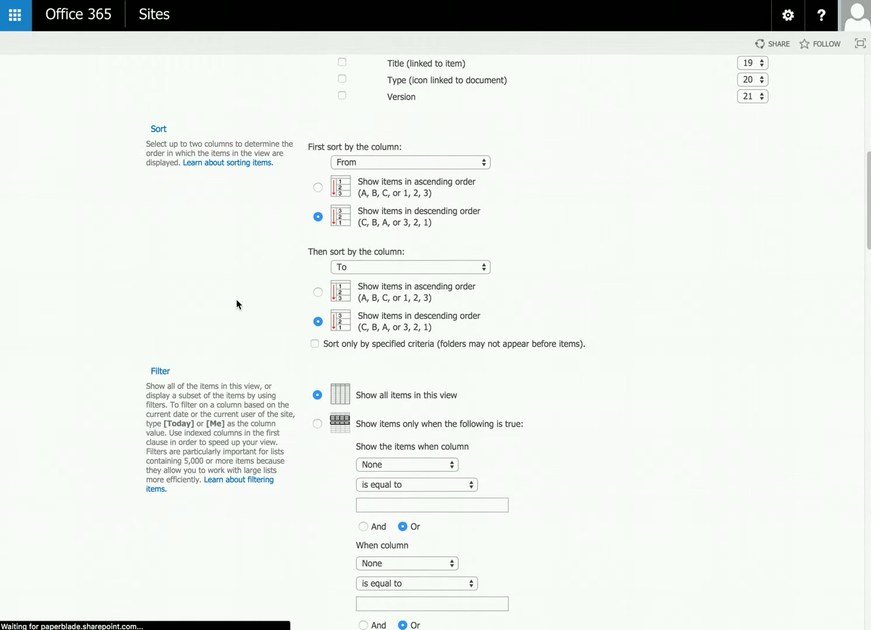
pyautogui.scroll(-10, 237, 304)
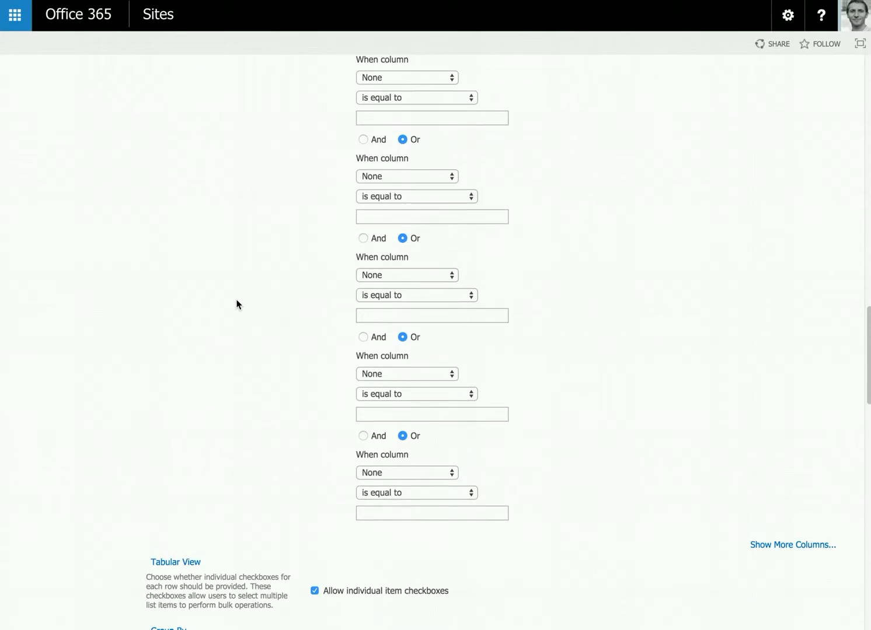
pyautogui.scroll(-10, 237, 304)
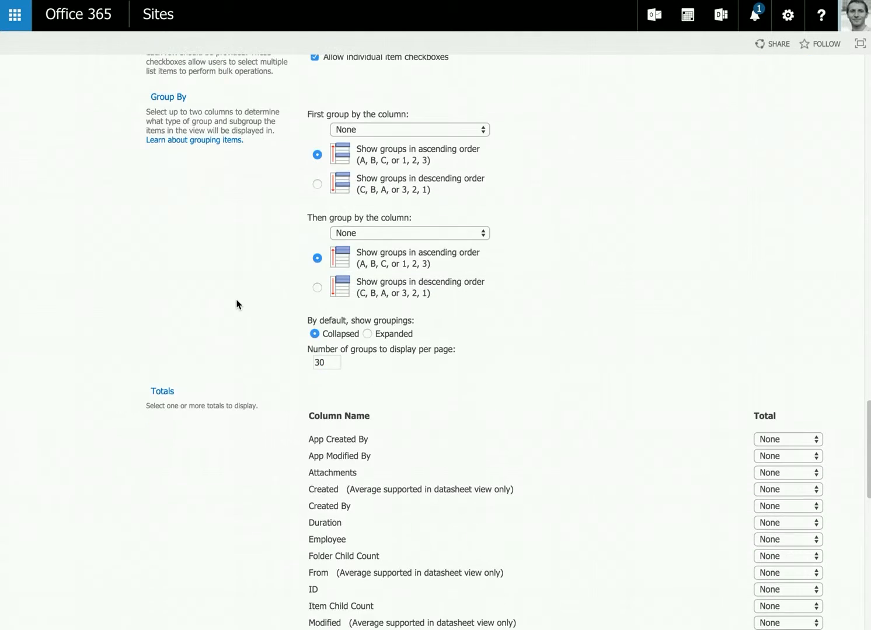
pyautogui.scroll(-2, 236, 304)
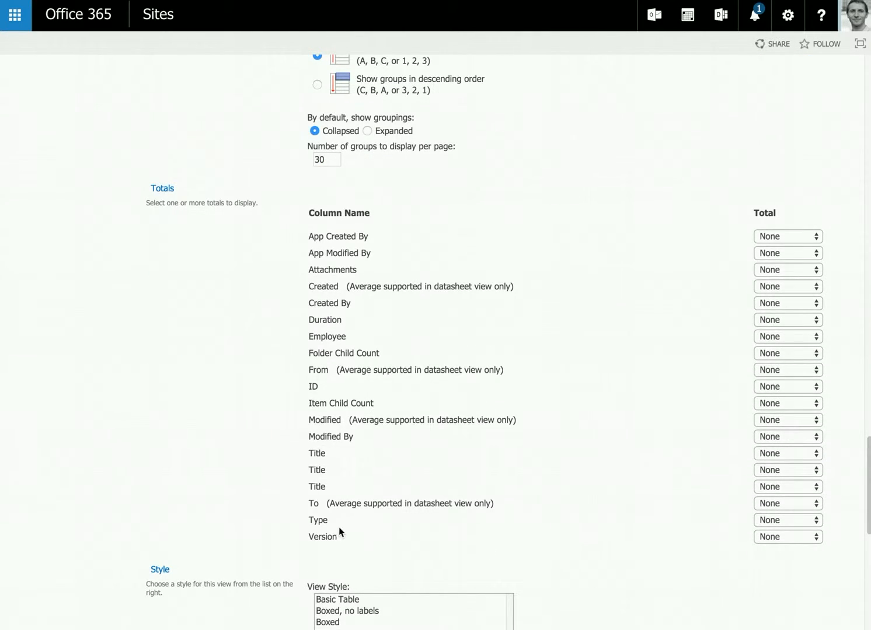
pyautogui.moveTo(314, 319); pyautogui.dragTo(355, 338)
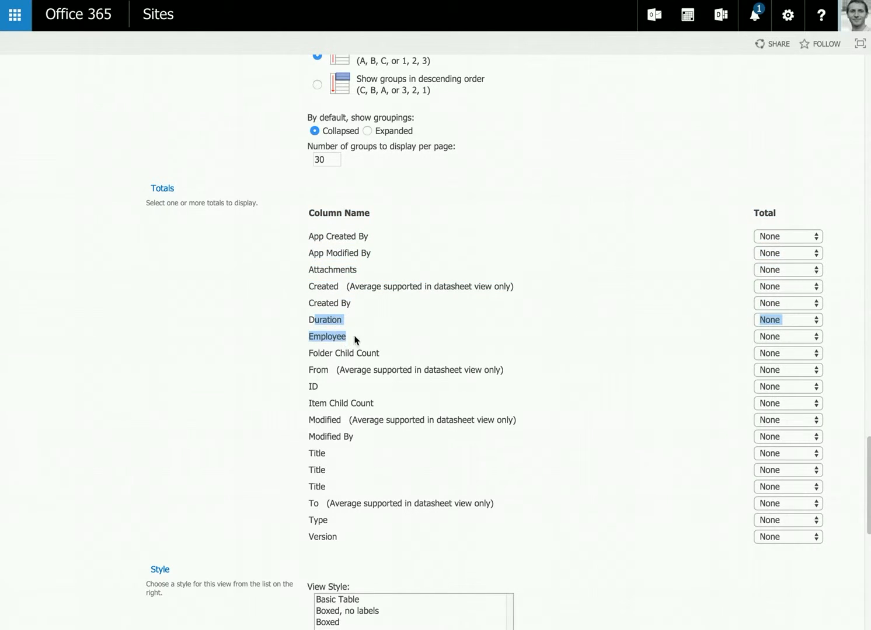
pyautogui.click(802, 322)
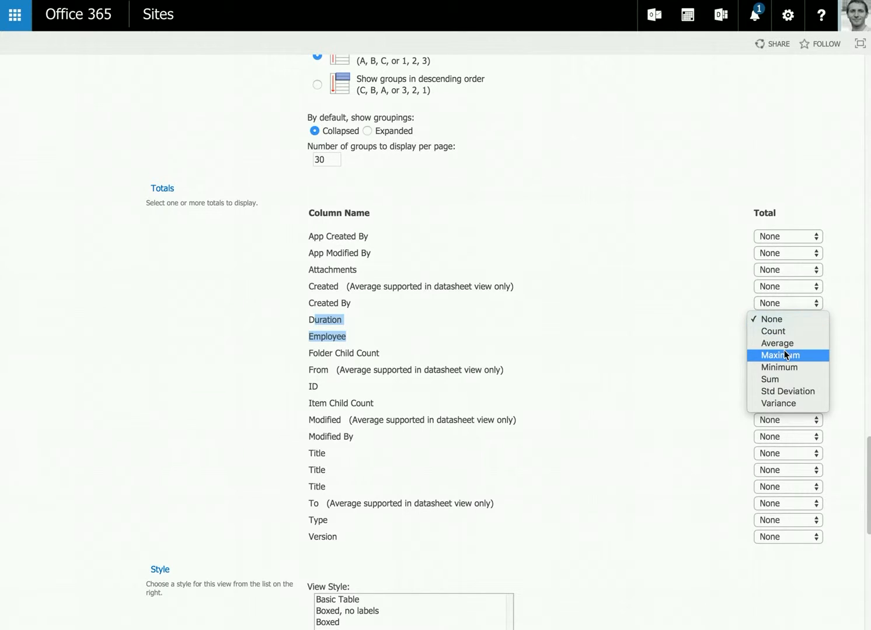
pyautogui.click(781, 382)
pyautogui.click(837, 365)
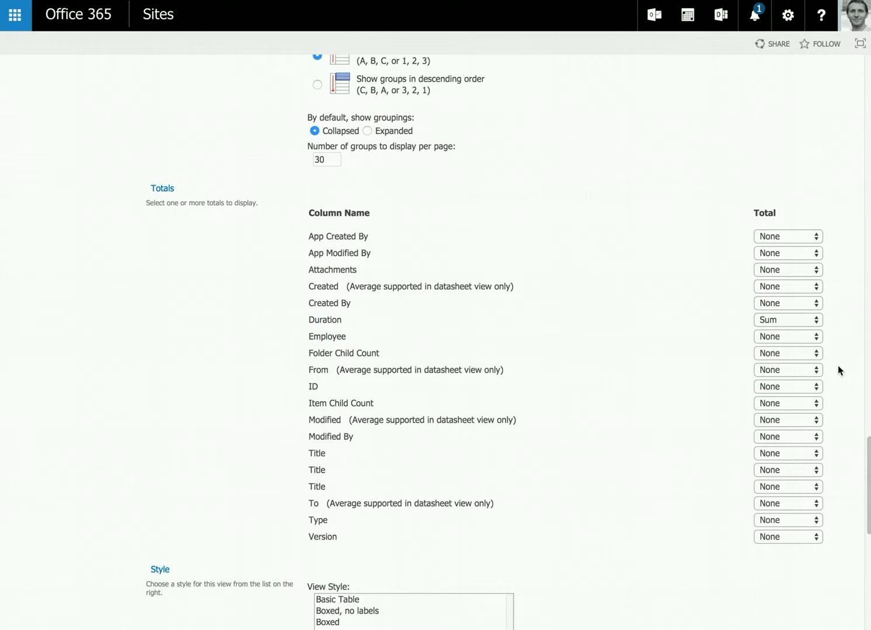
pyautogui.scroll(-10, 837, 365)
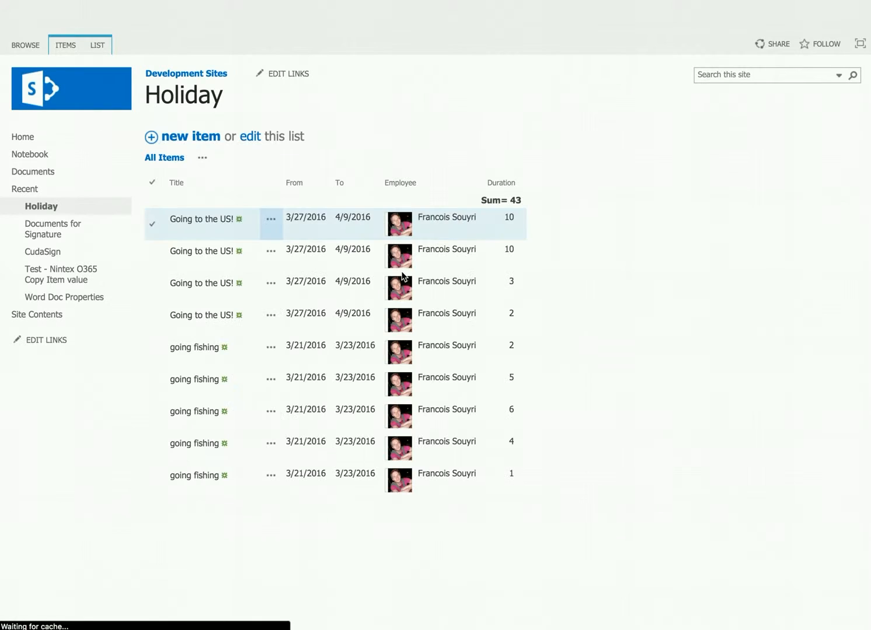
pyautogui.moveTo(501, 200); pyautogui.dragTo(539, 199)
pyautogui.click(512, 190)
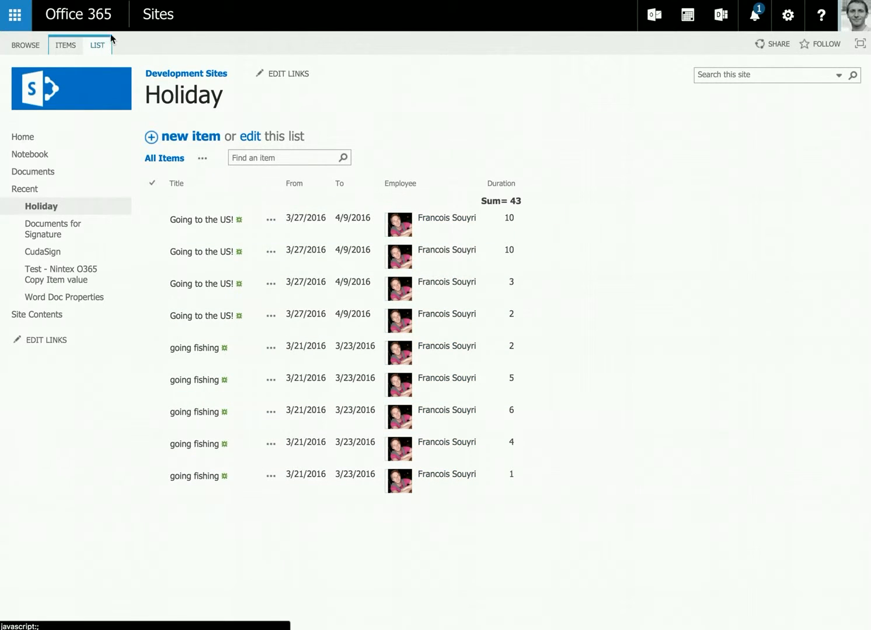
# Modify the All Items view to group the entries first by Employee
pyautogui.click(97, 45)
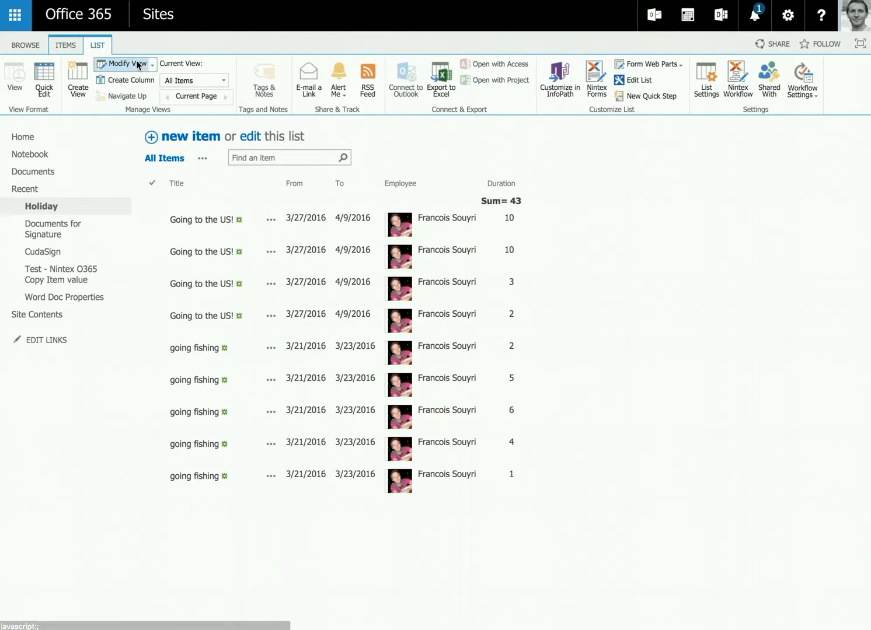
pyautogui.click(301, 265)
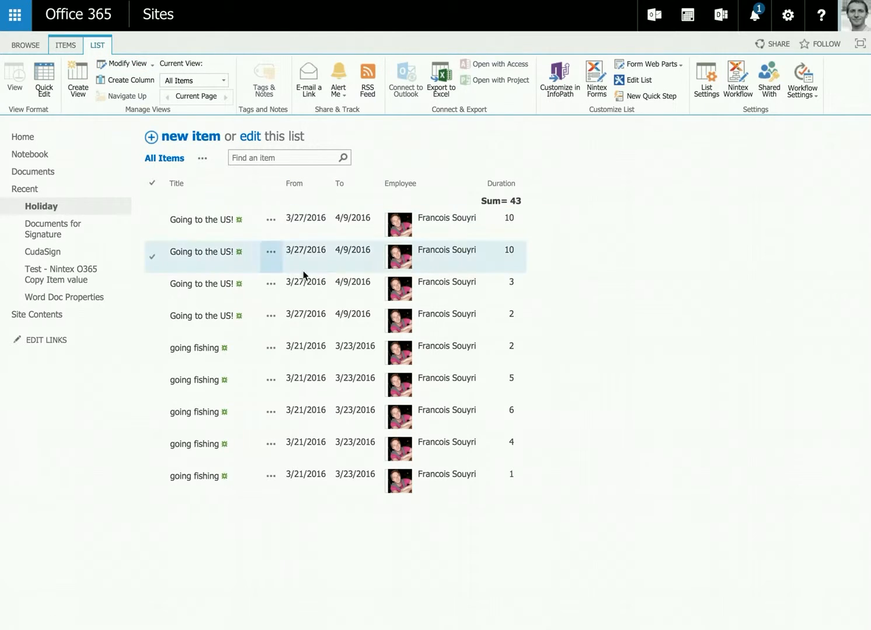
pyautogui.click(132, 65)
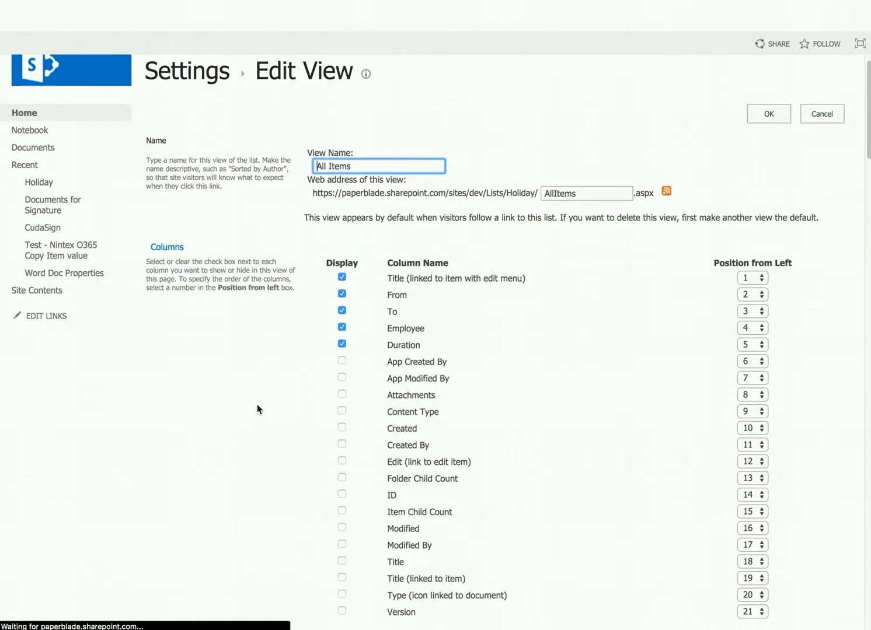
pyautogui.scroll(-20, 257, 404)
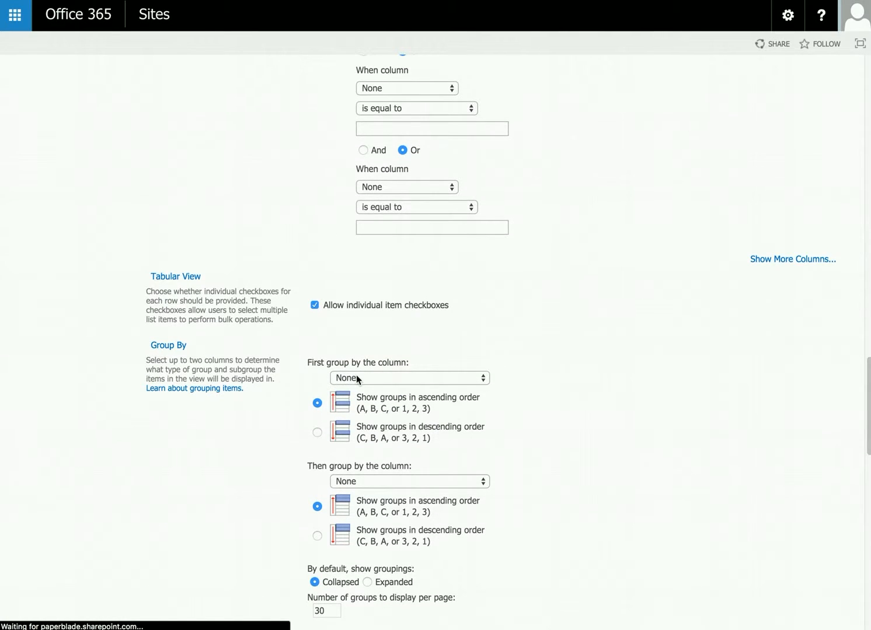
pyautogui.click(357, 378)
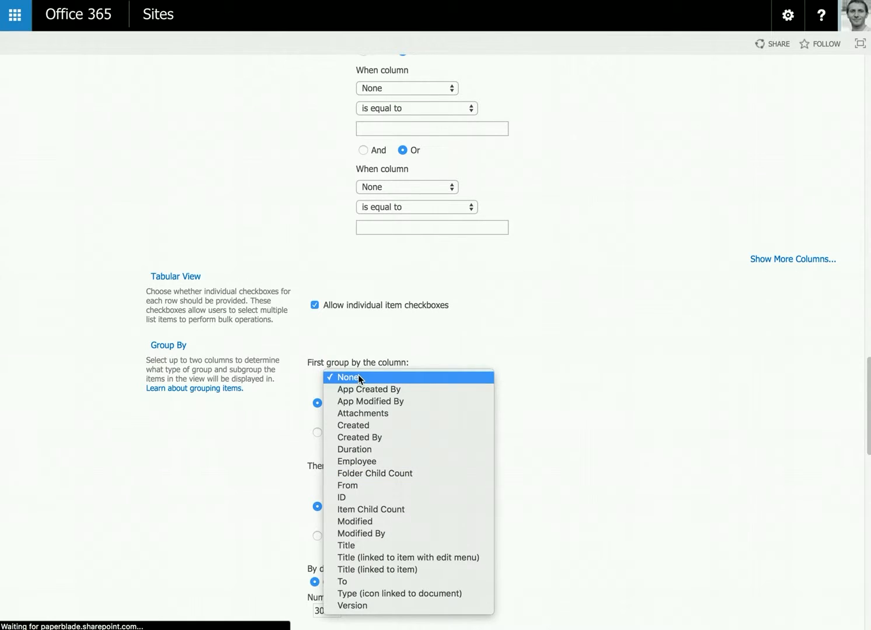
pyautogui.click(397, 461)
pyautogui.click(556, 447)
pyautogui.scroll(-8, 455, 517)
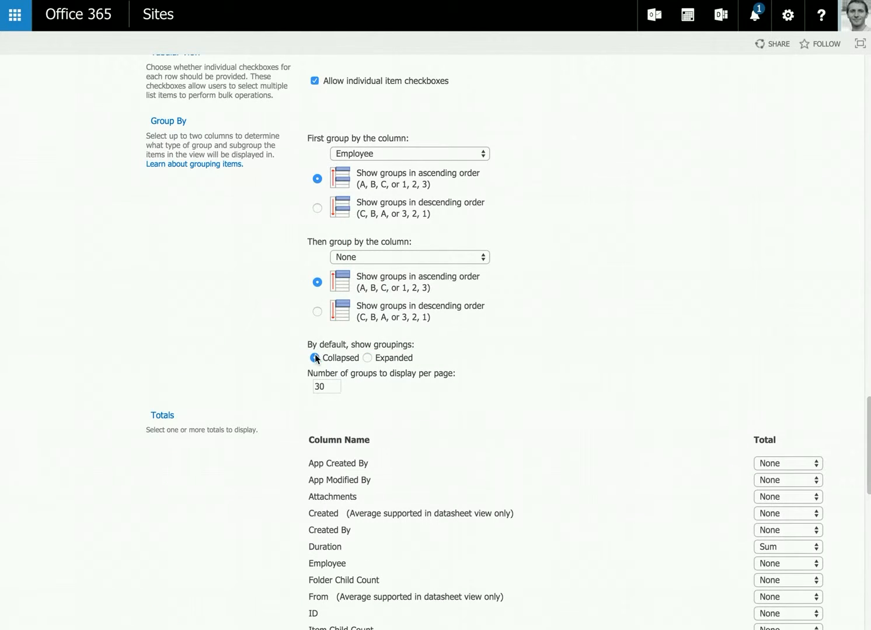
# Change the number of groups displayed per page and save the All Items view
pyautogui.click(334, 385)
pyautogui.write('0')
pyautogui.scroll(-1, 594, 385)
pyautogui.scroll(-15, 594, 374)
pyautogui.click(763, 555)
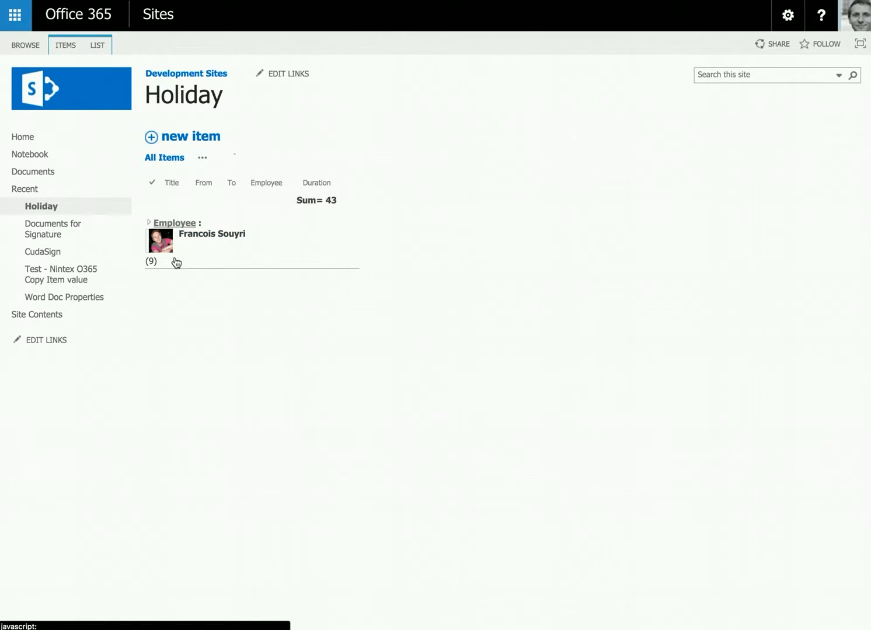
# Expand the Employee group to examine its holiday entries and its Duration total
pyautogui.moveTo(337, 201); pyautogui.dragTo(317, 200)
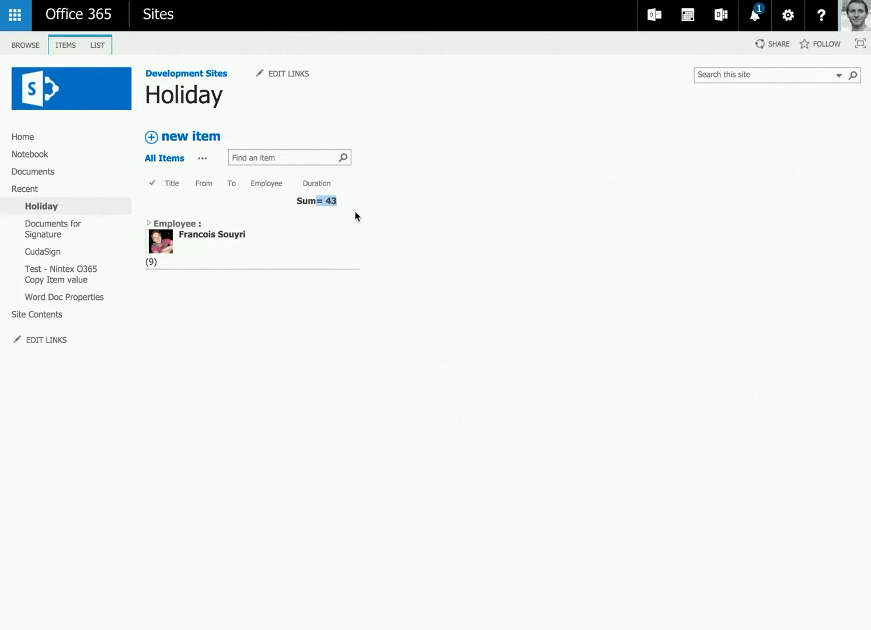
pyautogui.click(175, 223)
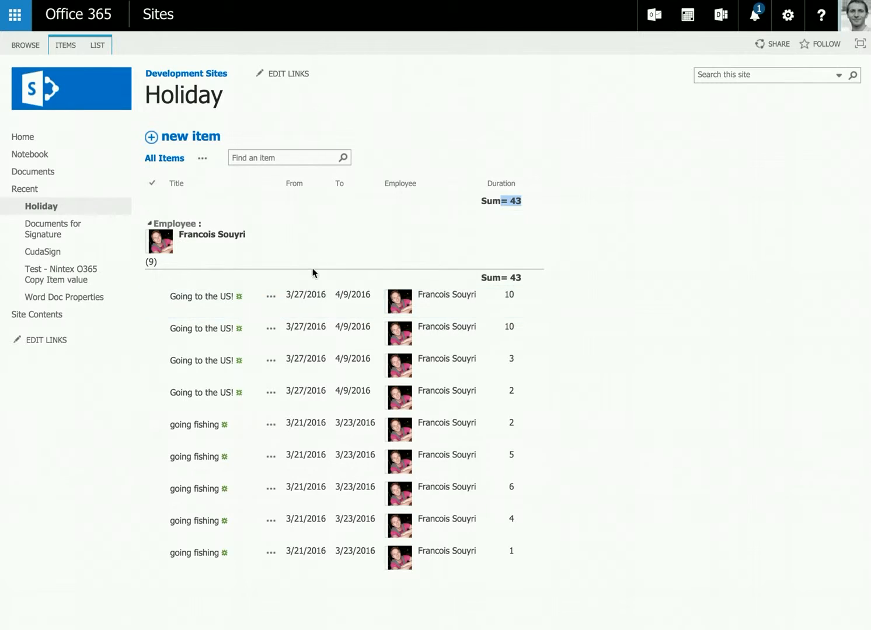
# Collapse the Employee group in the Holiday list
pyautogui.click(169, 224)
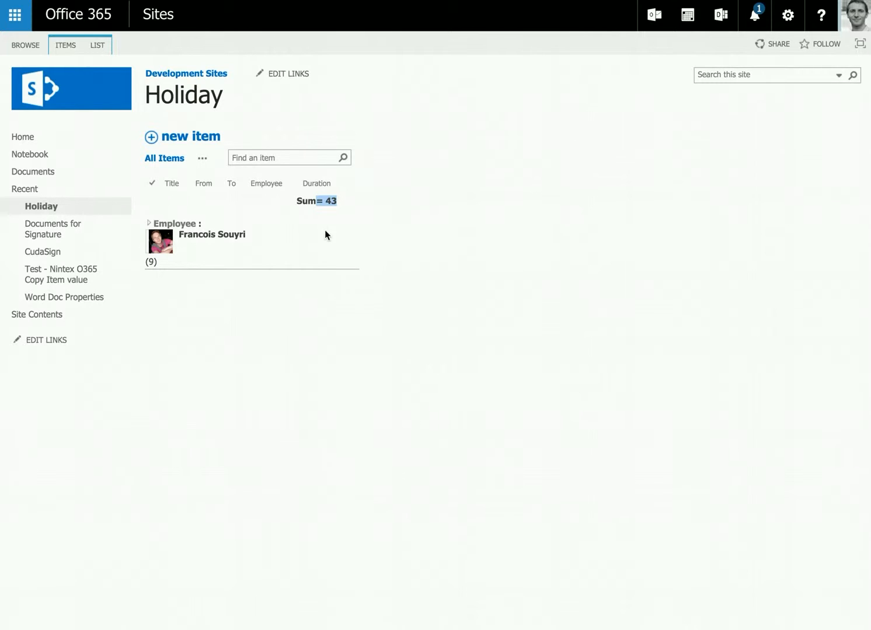
pyautogui.moveTo(234, 101); pyautogui.dragTo(142, 102)
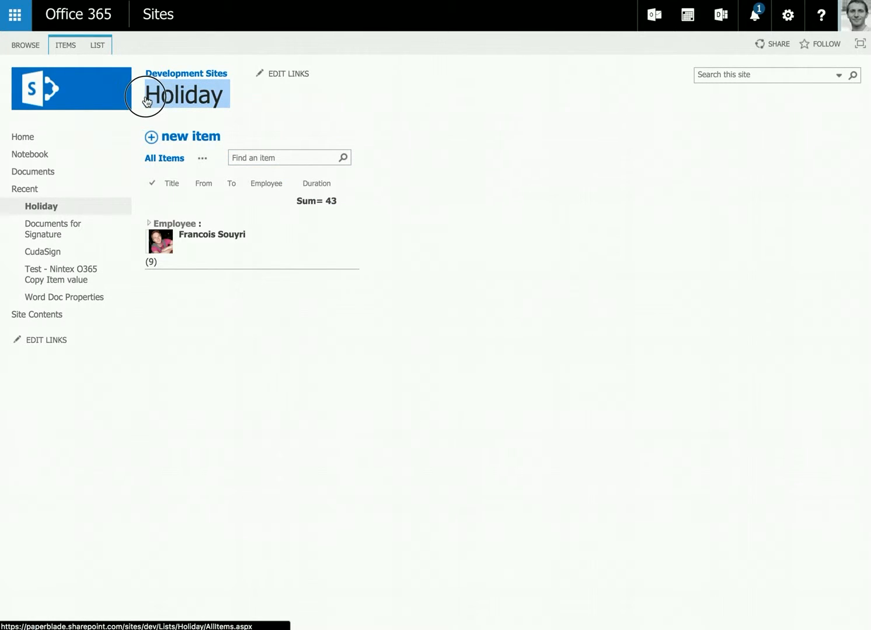
pyautogui.click(137, 97)
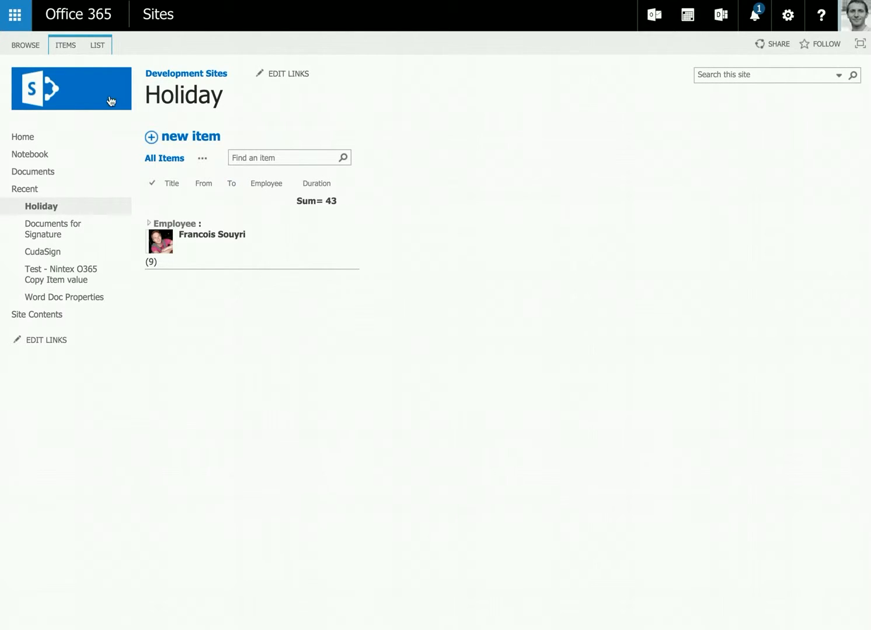
# Expand the Employee group and delete the "Going to the US!" entry that has a Duration of 3
pyautogui.click(98, 46)
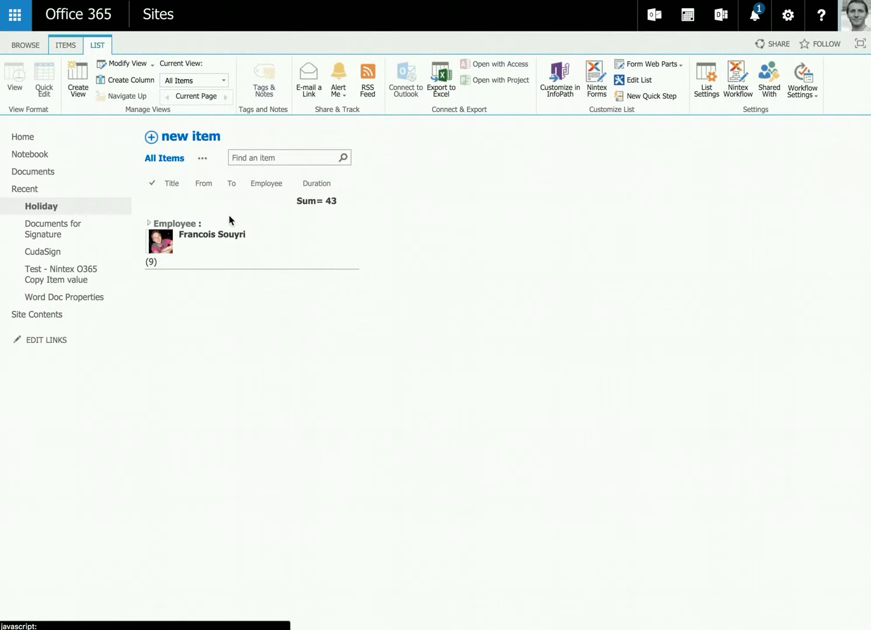
pyautogui.click(182, 224)
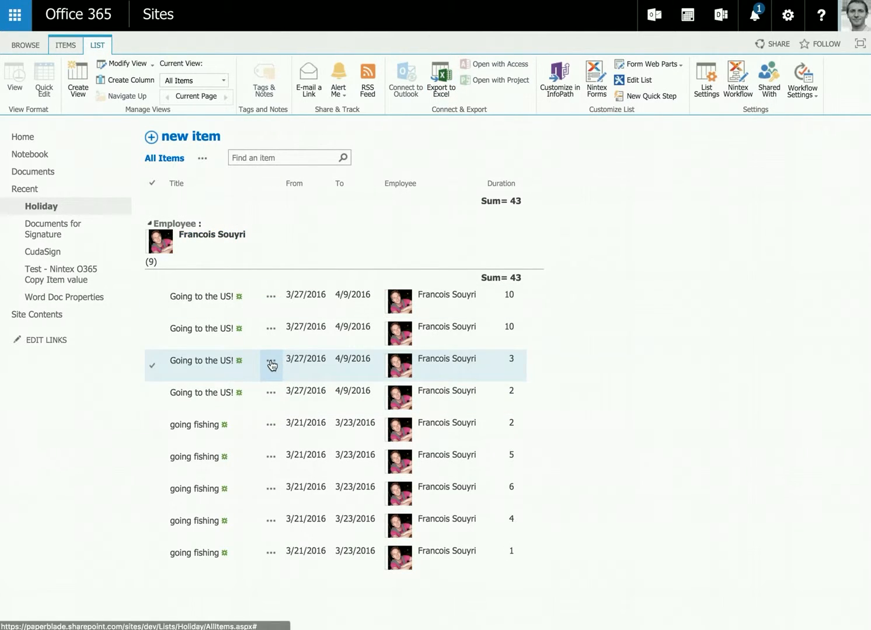
pyautogui.click(271, 360)
pyautogui.moveTo(317, 459)
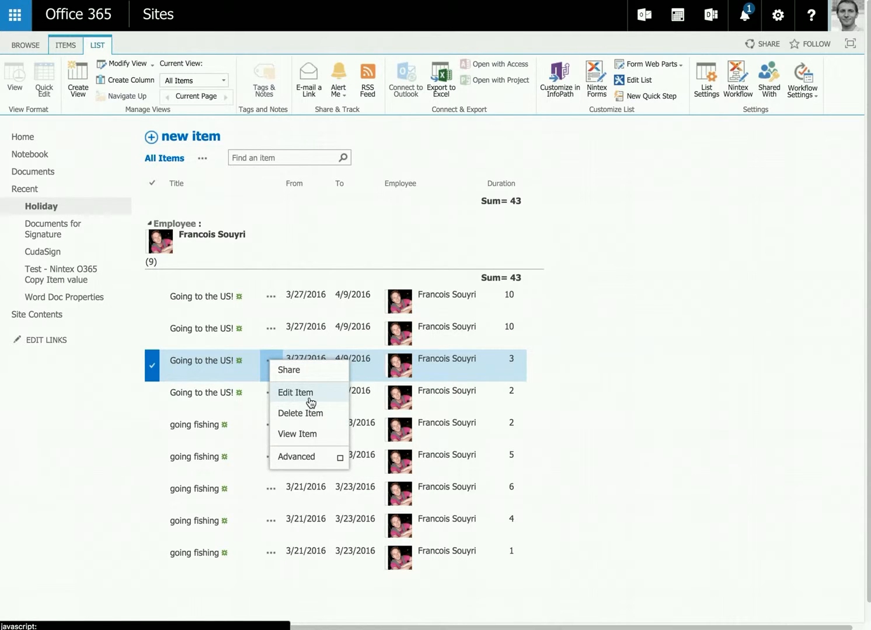
pyautogui.click(316, 415)
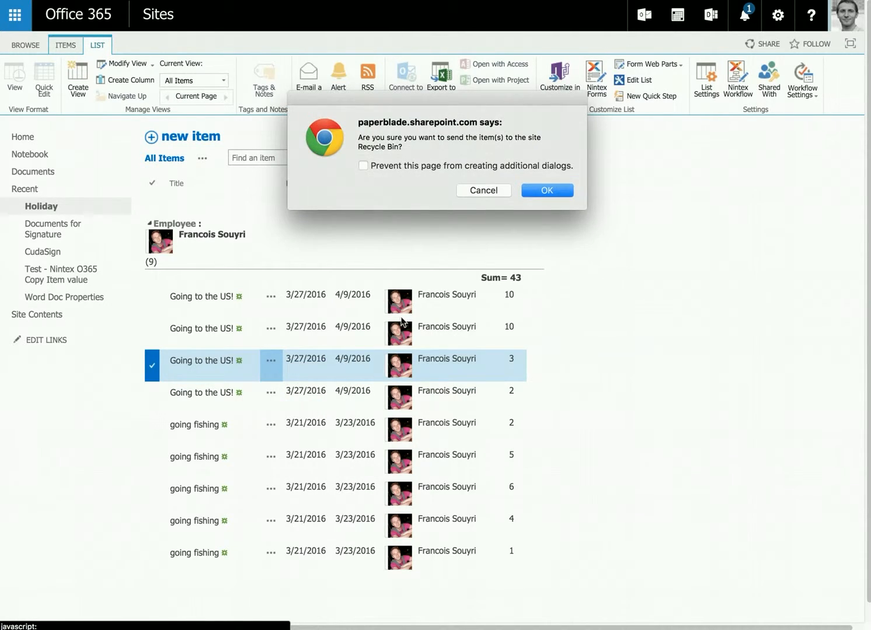
pyautogui.click(527, 190)
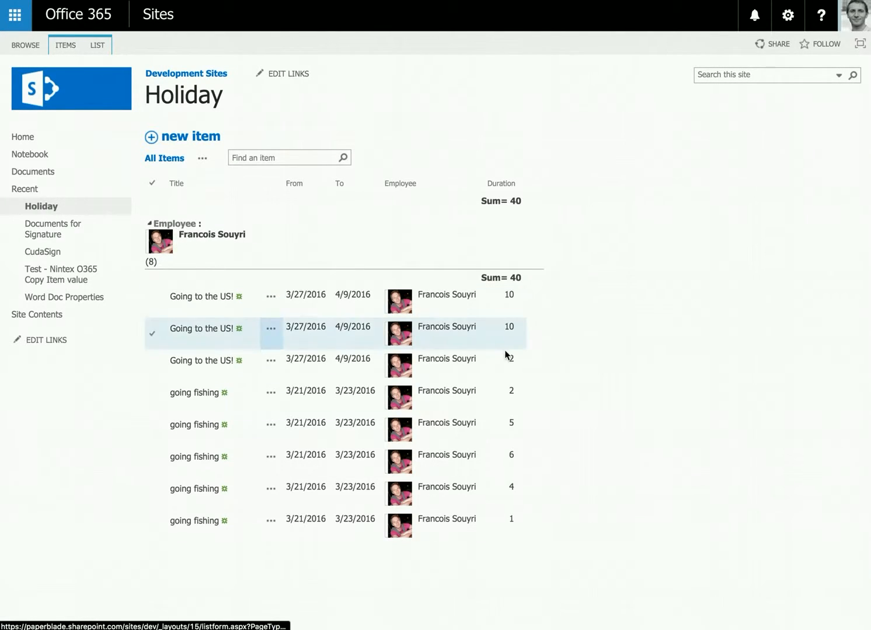
# In the Holiday list's advanced settings, set Create and Edit access to "Create items and edit items that were created by the user" and save
pyautogui.click(98, 46)
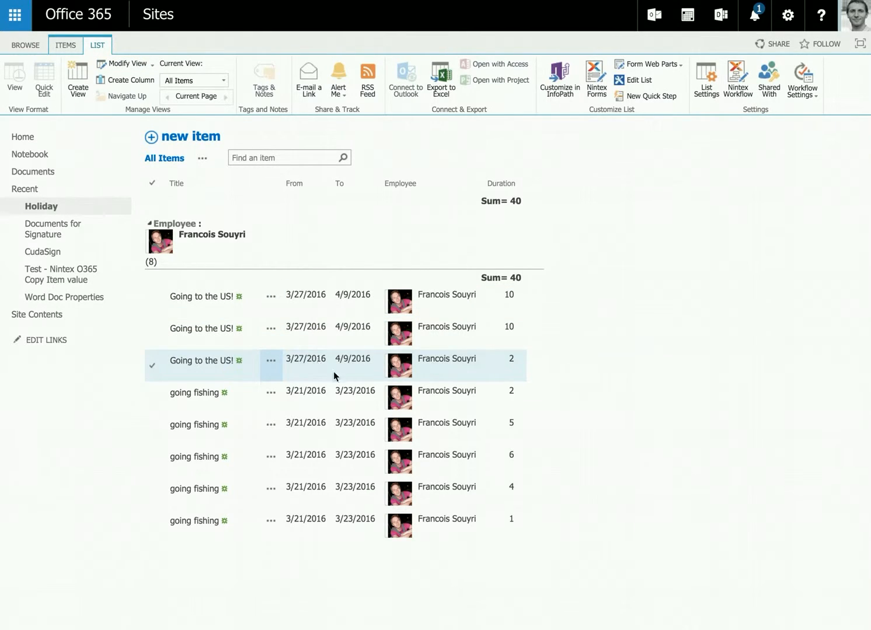
pyautogui.click(706, 98)
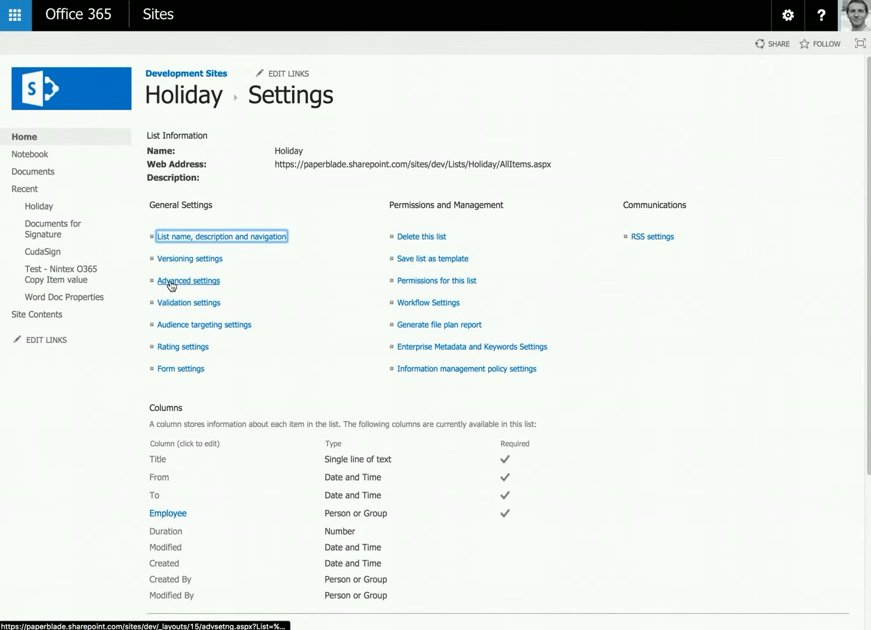
pyautogui.click(171, 282)
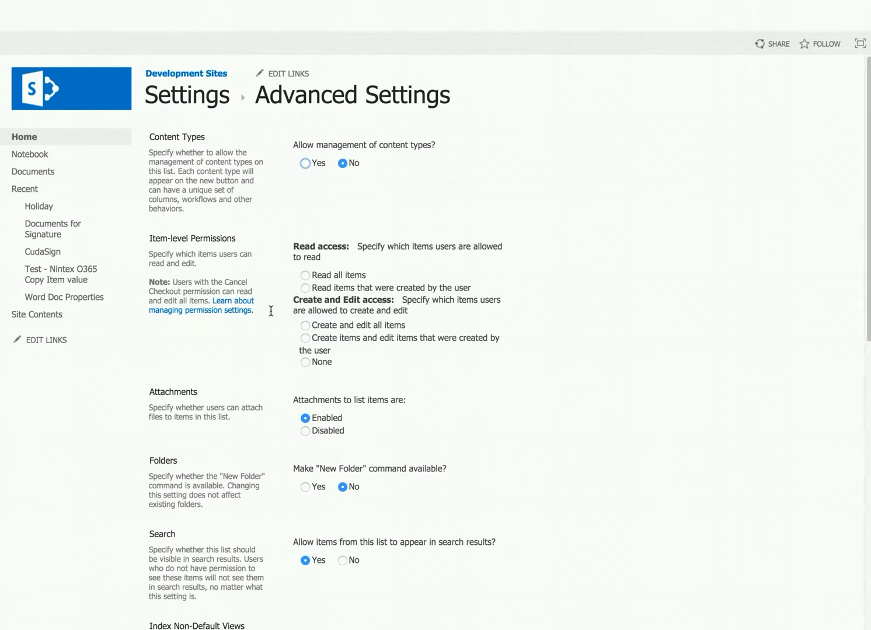
pyautogui.click(345, 247)
pyautogui.moveTo(344, 247); pyautogui.dragTo(376, 248)
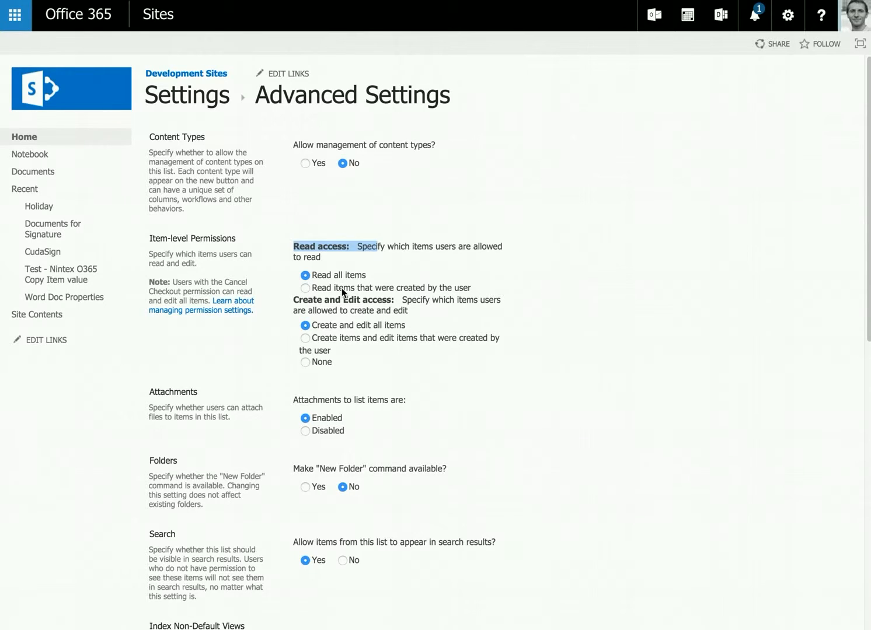
pyautogui.moveTo(294, 299); pyautogui.dragTo(394, 298)
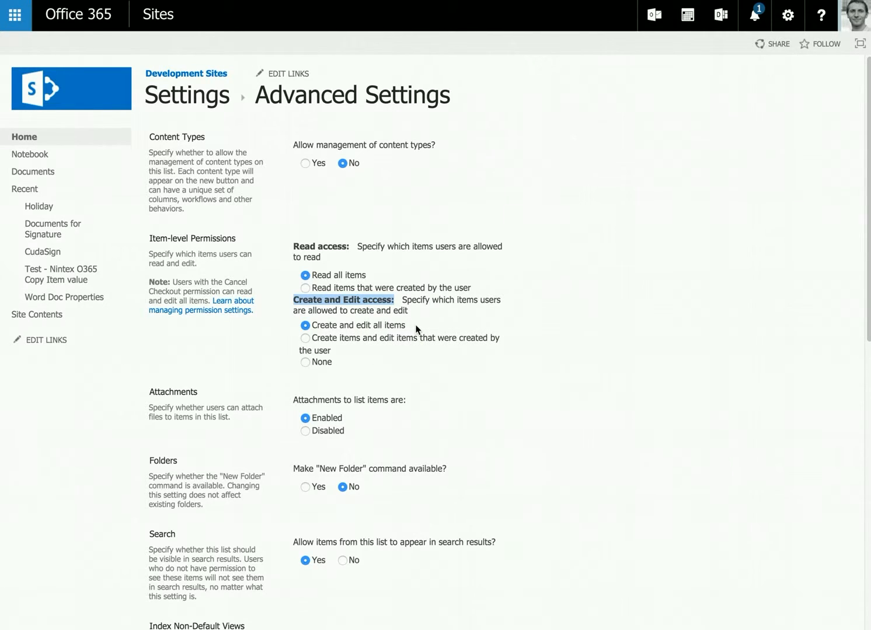
pyautogui.click(306, 338)
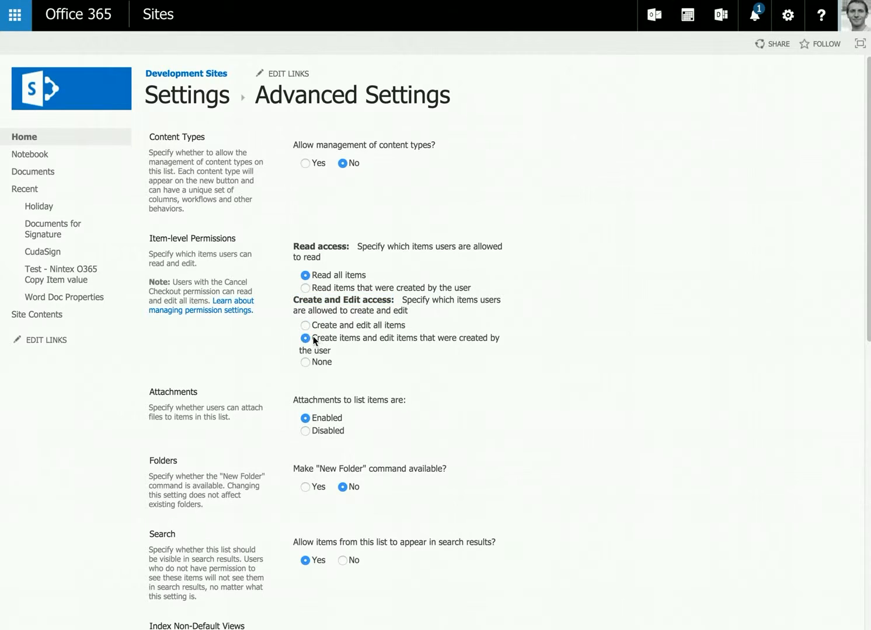
pyautogui.moveTo(468, 345); pyautogui.dragTo(420, 339)
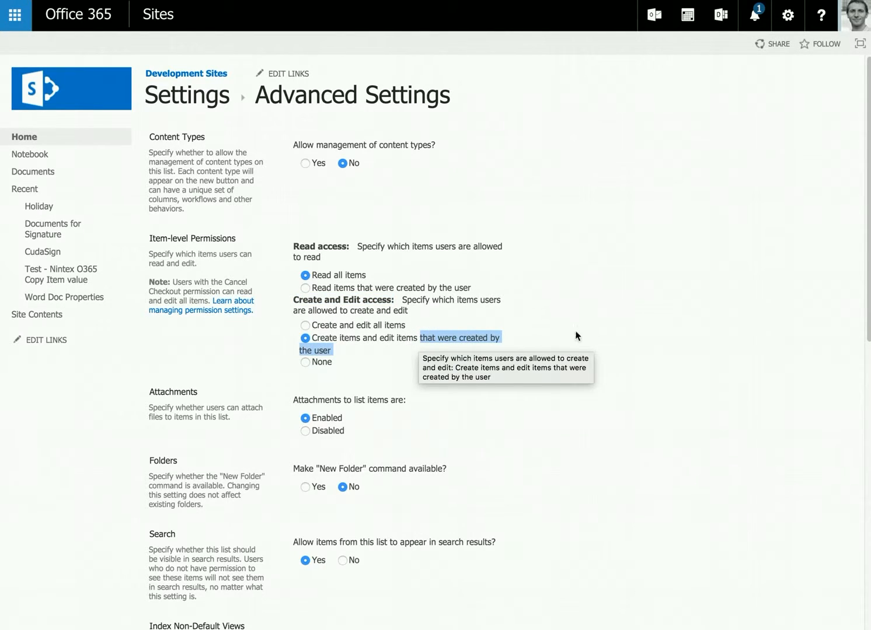
pyautogui.click(624, 338)
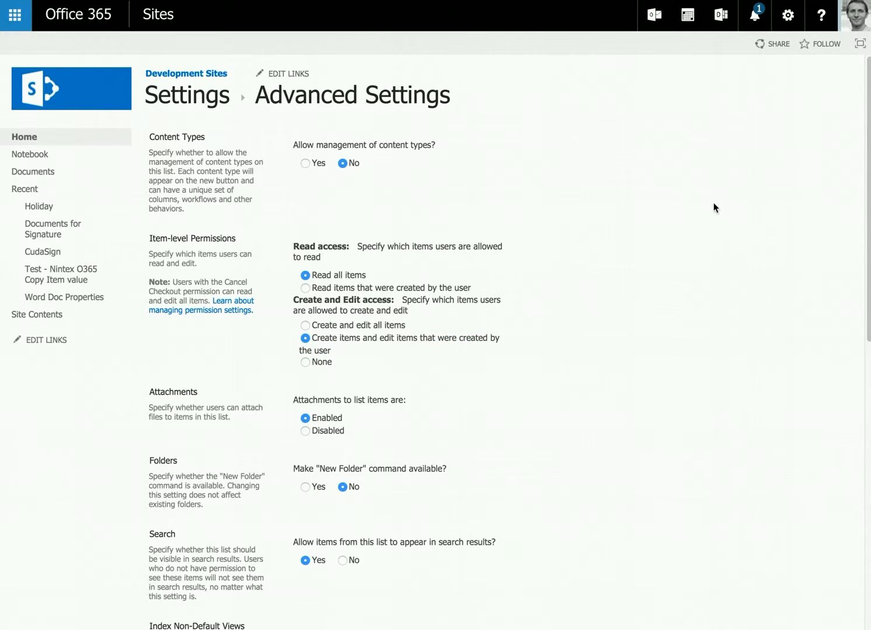
pyautogui.scroll(-10, 695, 232)
pyautogui.click(454, 569)
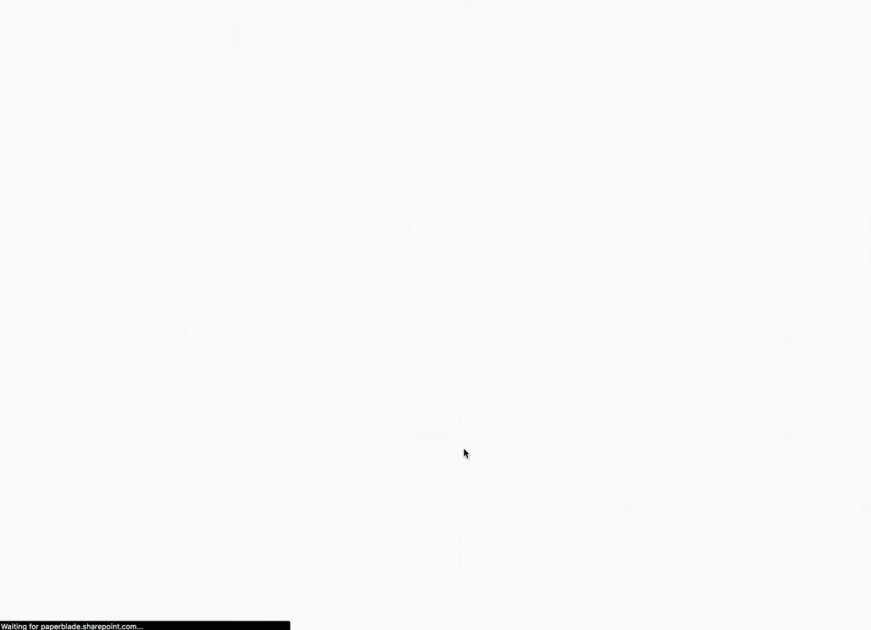
# Return to the Holiday list and expand the Employee group to examine its holiday entries
pyautogui.click(222, 236)
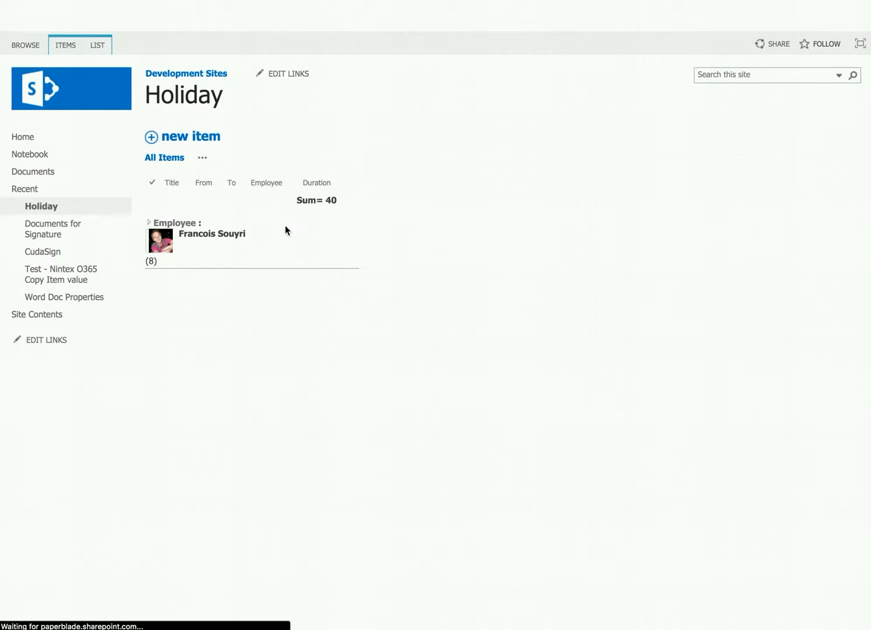
pyautogui.click(170, 228)
pyautogui.click(183, 323)
pyautogui.click(250, 289)
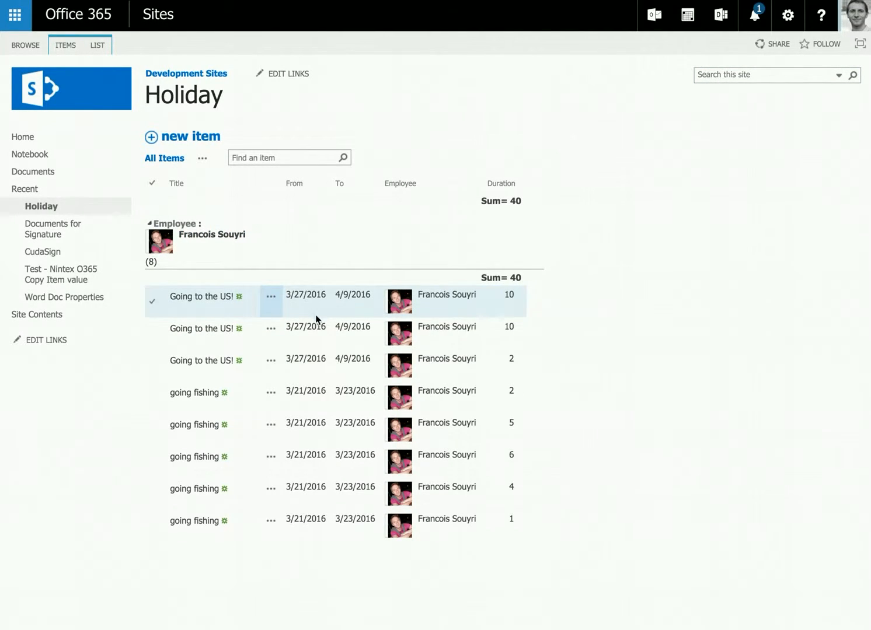
pyautogui.click(336, 371)
pyautogui.click(321, 389)
pyautogui.click(280, 306)
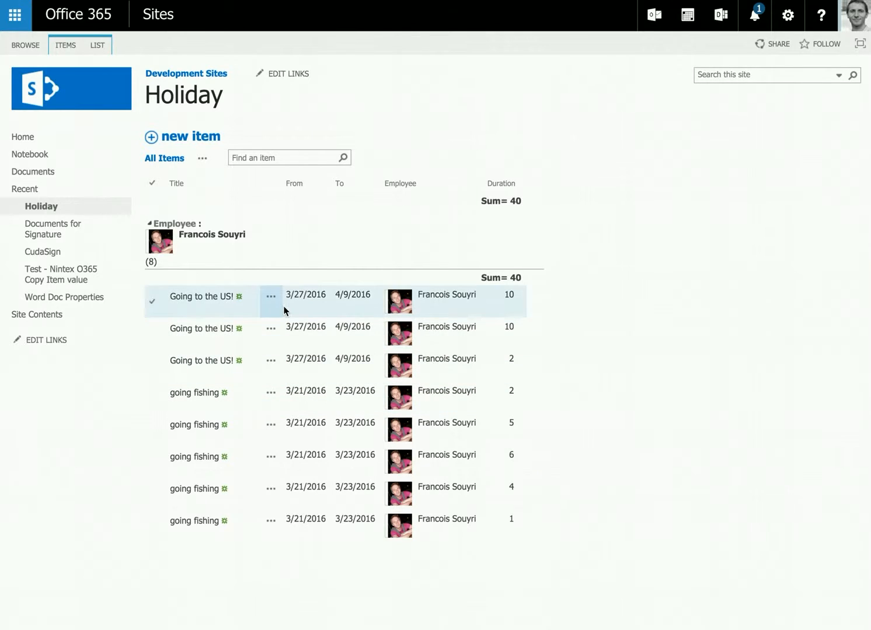